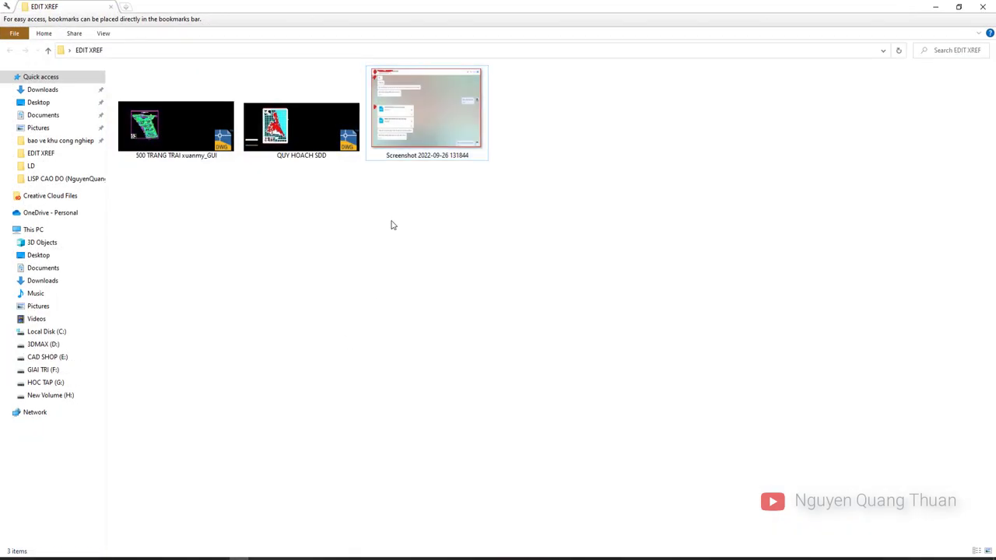
# Open the Screenshot image stored in the EDIT XREF folder
pyautogui.doubleClick(415, 124)
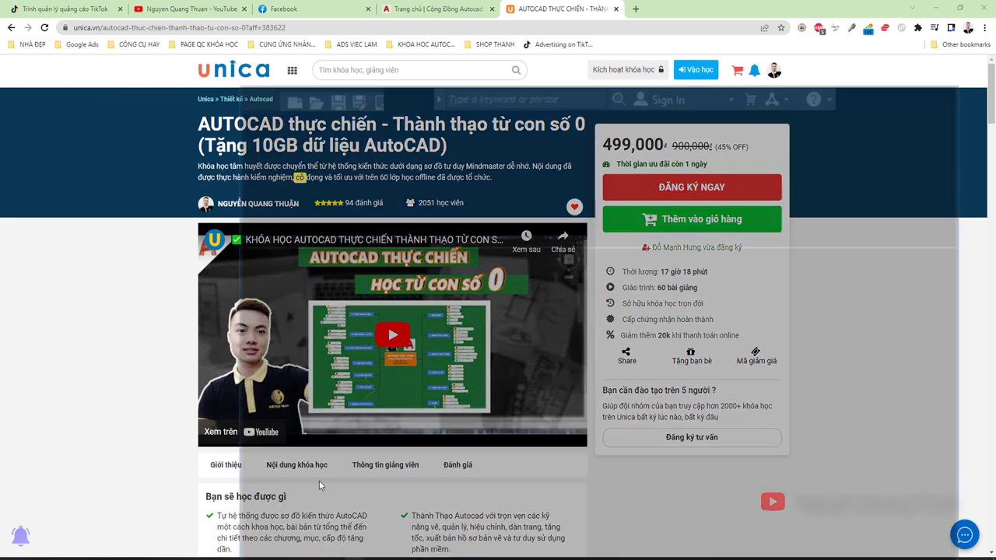
# Maximize AutoCAD, check the 500 TRANG TRAI tab, and fit the whole QUY HOACH SDD sheet in view
pyautogui.click(304, 527)
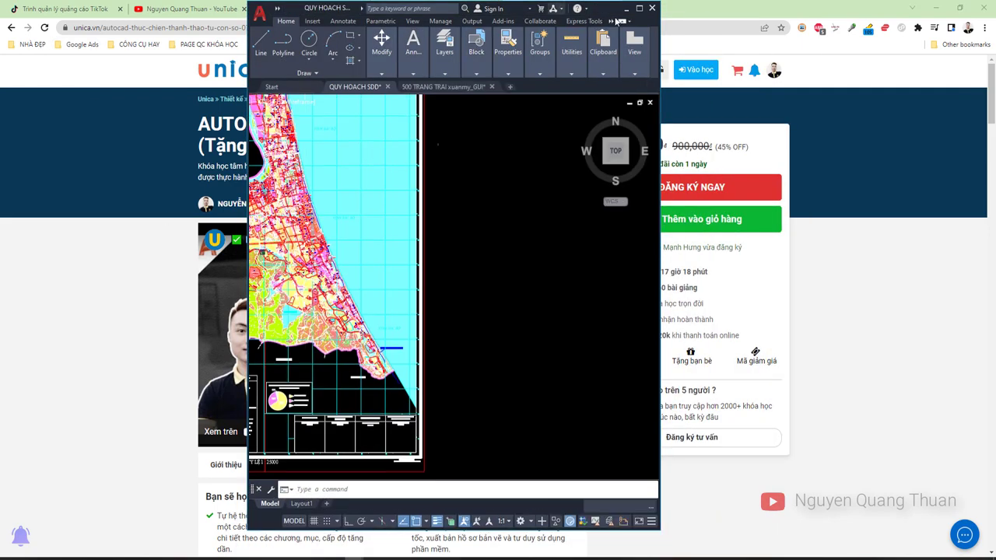
pyautogui.click(638, 7)
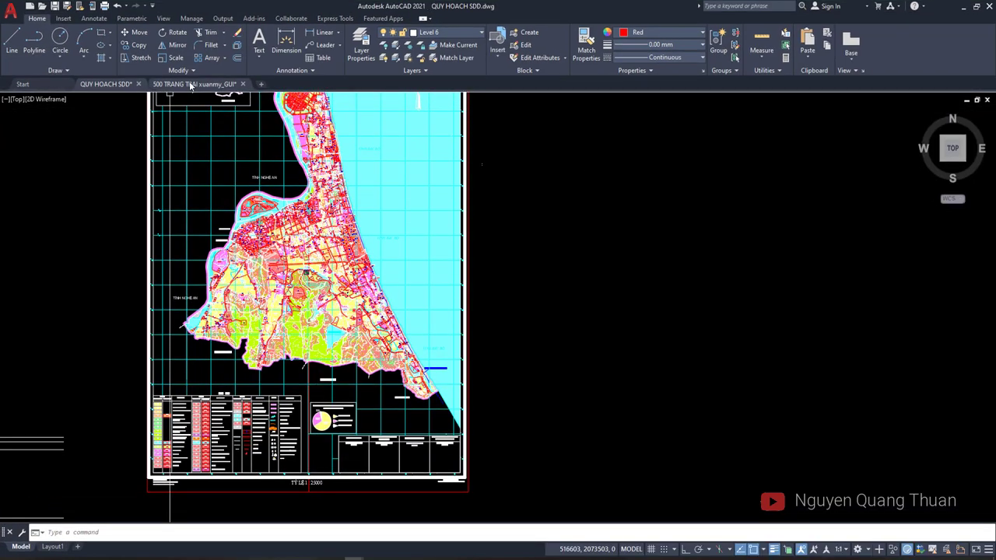
pyautogui.click(191, 86)
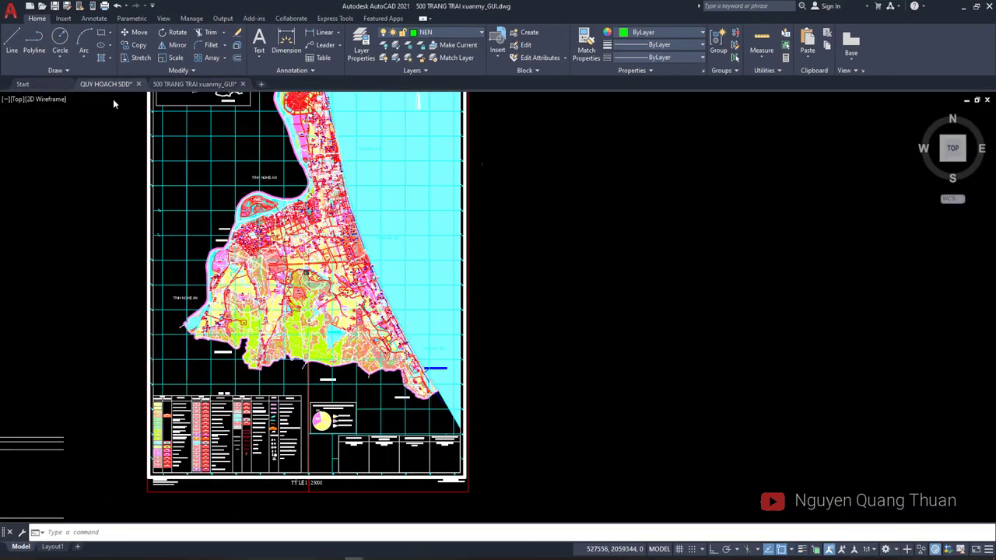
pyautogui.scroll(2, 291, 273)
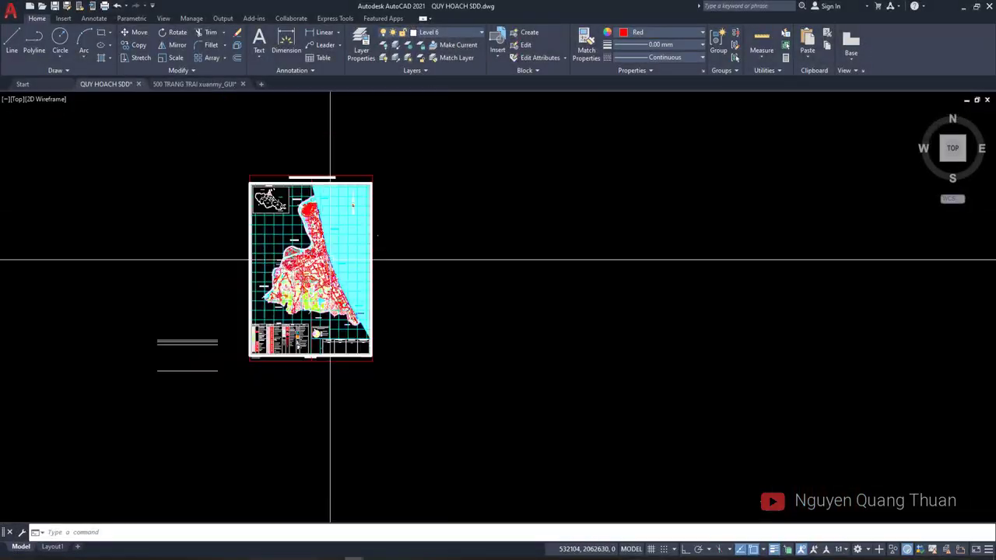
pyautogui.scroll(2, 288, 246)
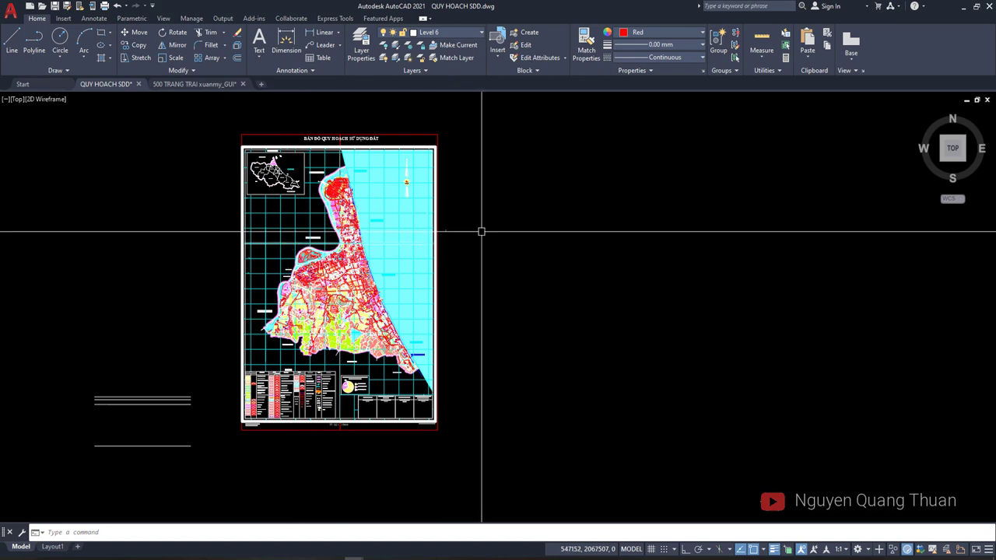
pyautogui.moveTo(480, 230)
pyautogui.mouseDown(button='middle')
pyautogui.moveTo(427, 235)
pyautogui.moveTo(431, 215)
pyautogui.moveTo(412, 223)
pyautogui.mouseUp(button='middle')
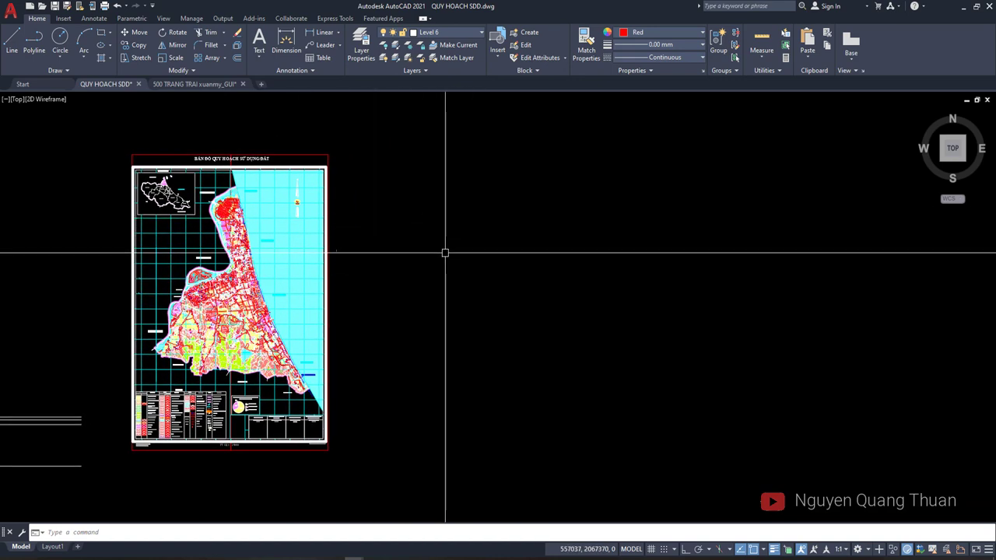
# Confirm the land-use map's insertion scale is Meters, then switch to the 500 TRANG TRAI drawing
pyautogui.write('n')
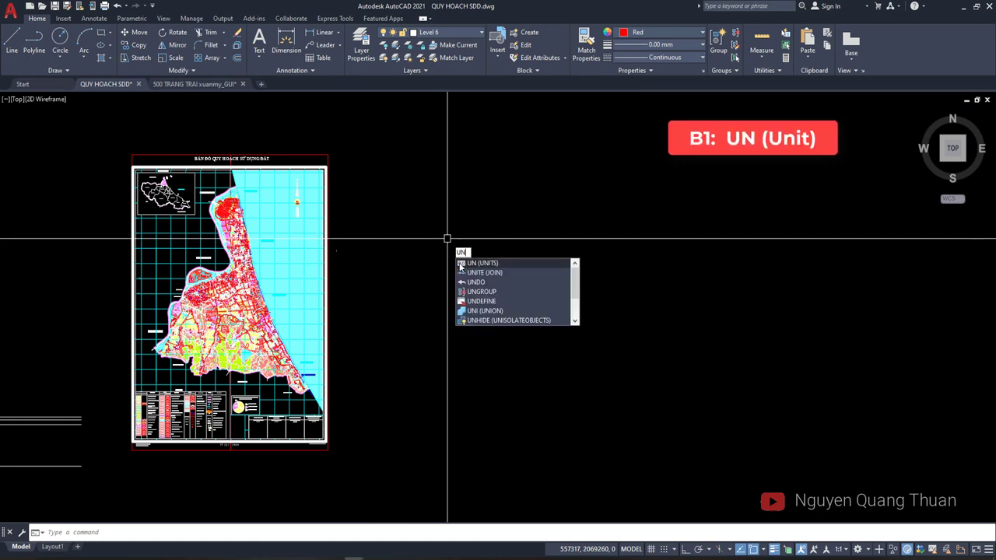
pyautogui.press('Return')
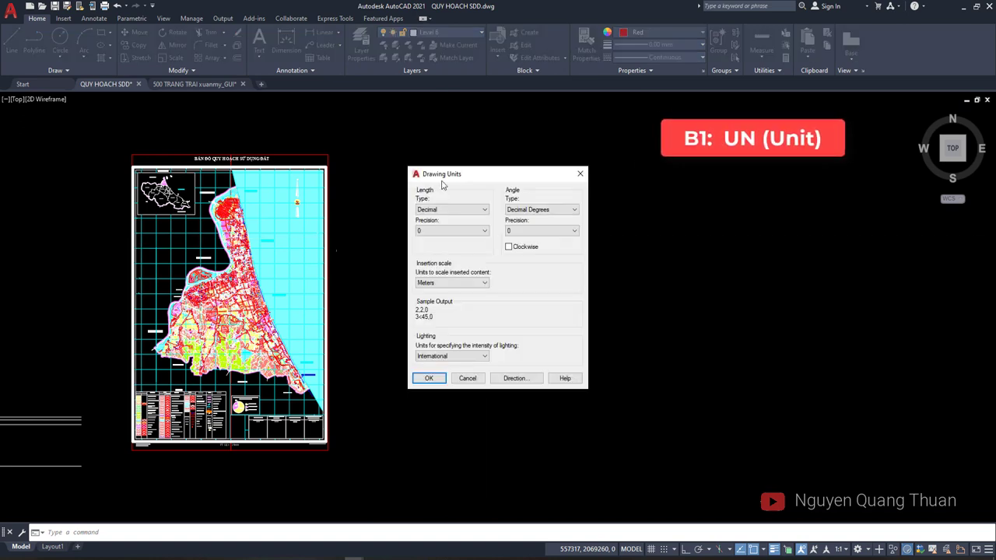
pyautogui.moveTo(442, 176)
pyautogui.mouseDown()
pyautogui.moveTo(390, 173)
pyautogui.moveTo(409, 173)
pyautogui.mouseUp()
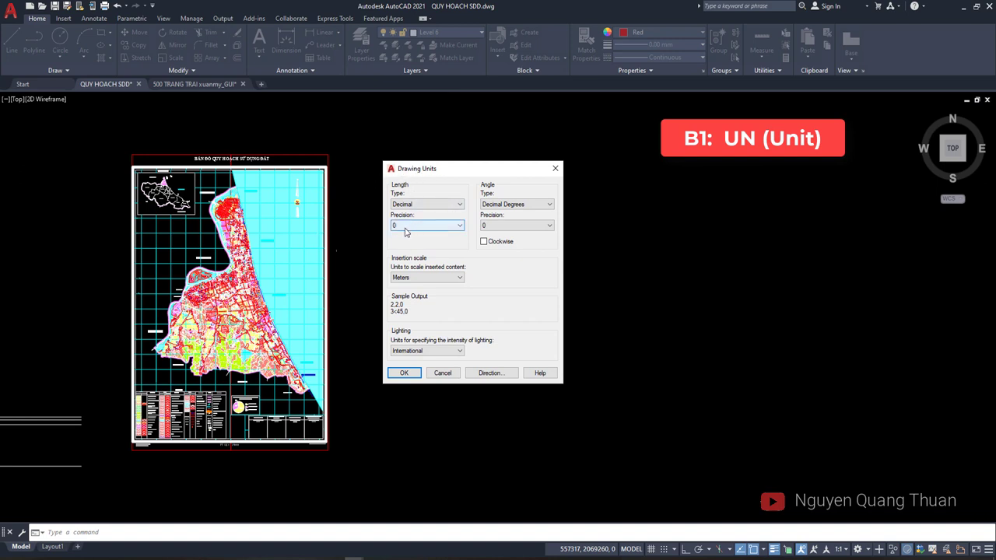
pyautogui.click(409, 278)
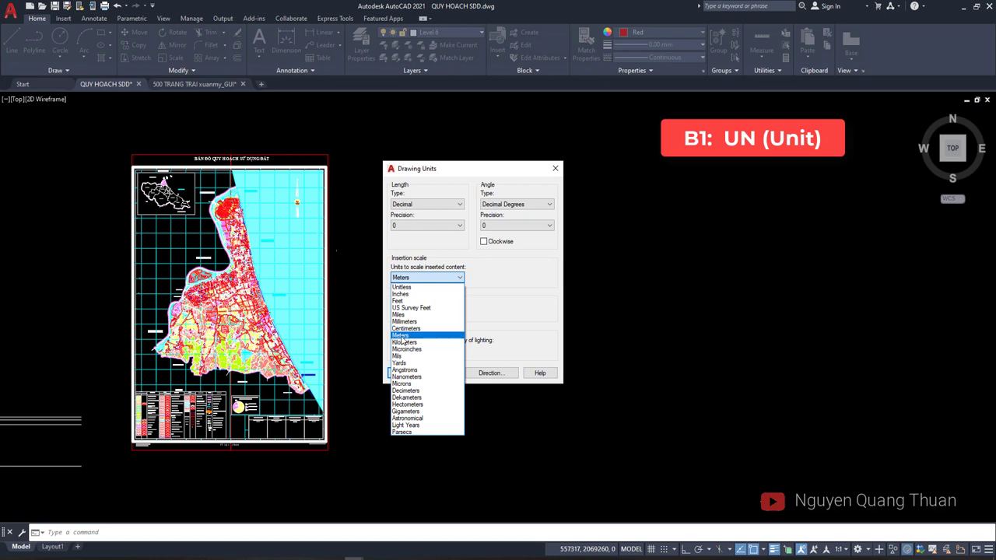
pyautogui.click(409, 336)
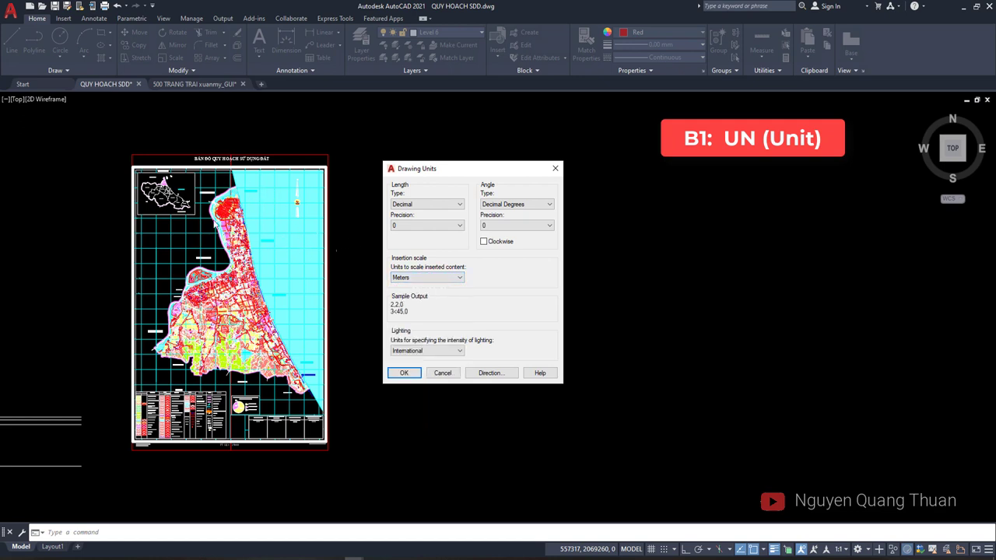
pyautogui.click(420, 278)
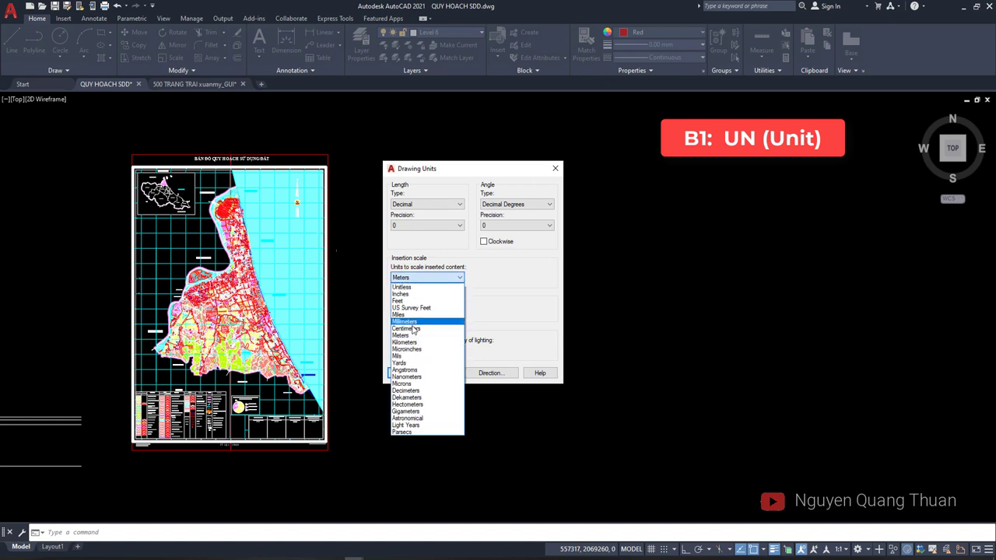
pyautogui.click(408, 336)
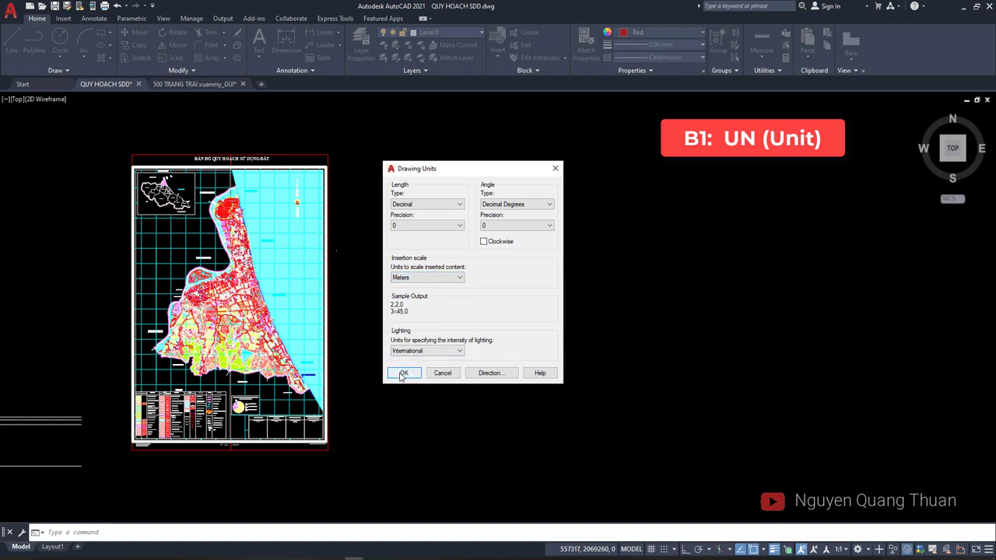
pyautogui.click(401, 373)
pyautogui.click(195, 85)
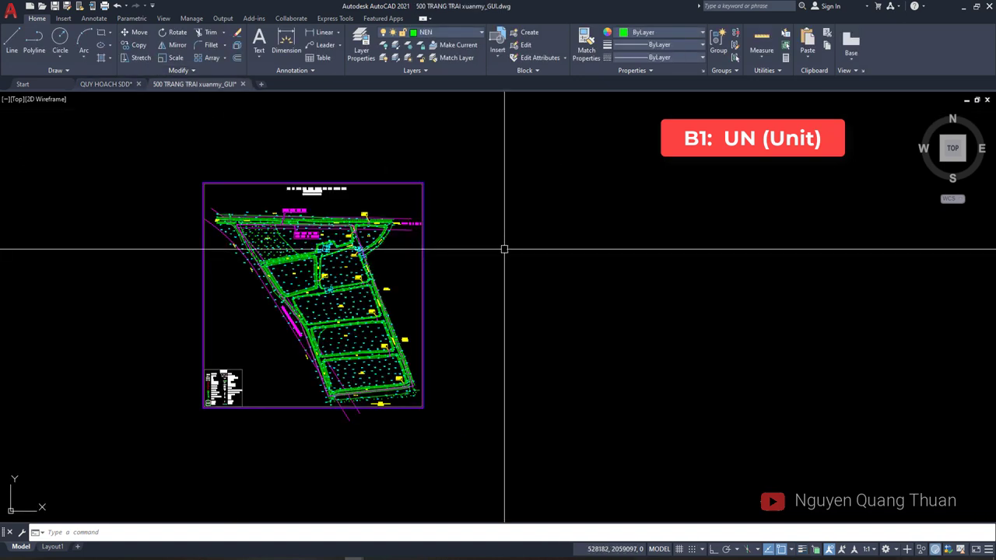
# Set the farm plan's insertion scale units to Meters with the UN command
pyautogui.write('un')
pyautogui.press('Return')
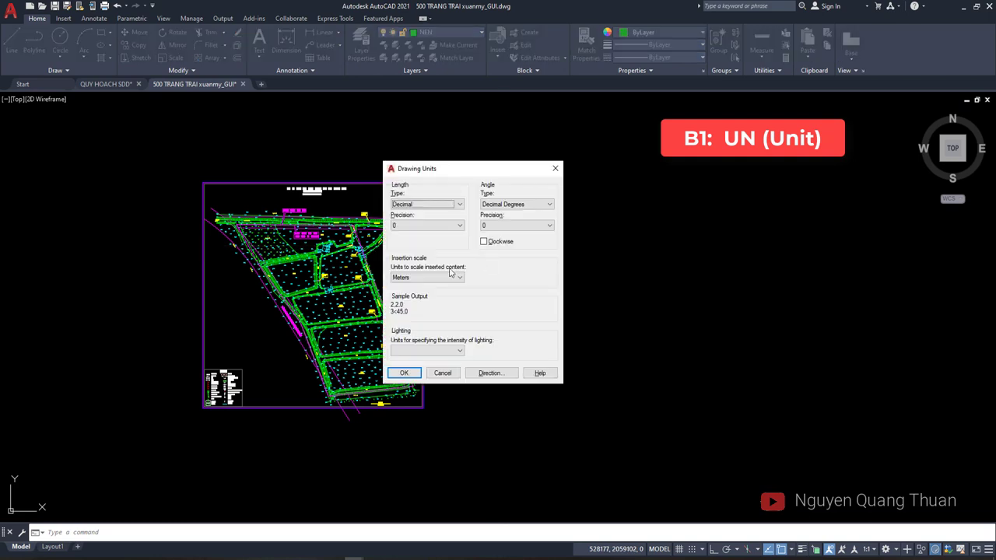
pyautogui.click(427, 278)
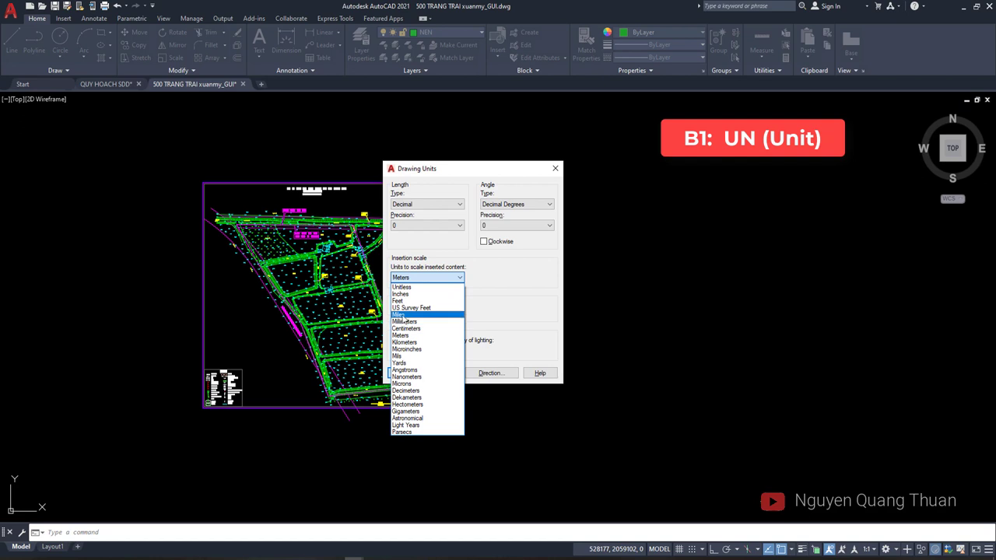
pyautogui.click(413, 347)
pyautogui.click(415, 280)
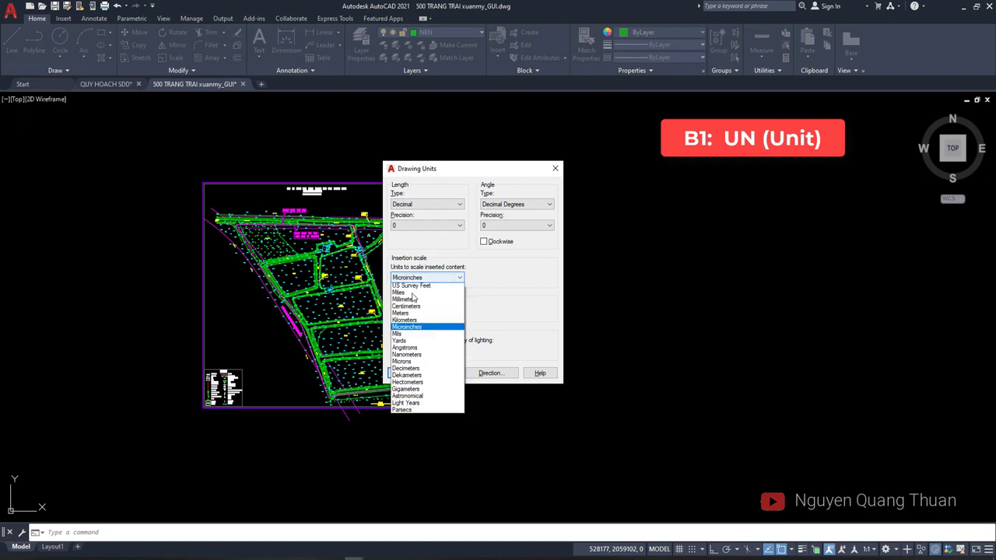
pyautogui.click(413, 315)
pyautogui.click(416, 278)
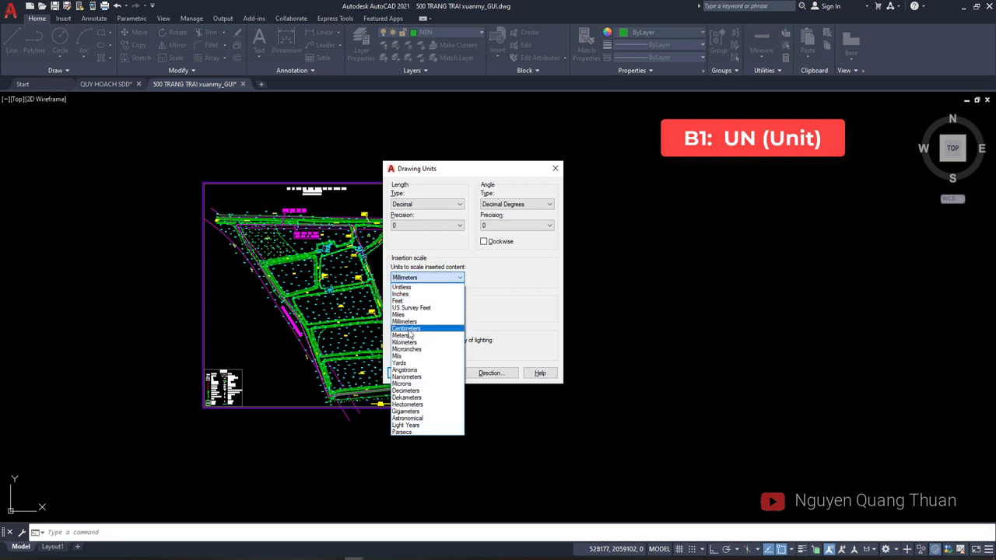
pyautogui.click(406, 336)
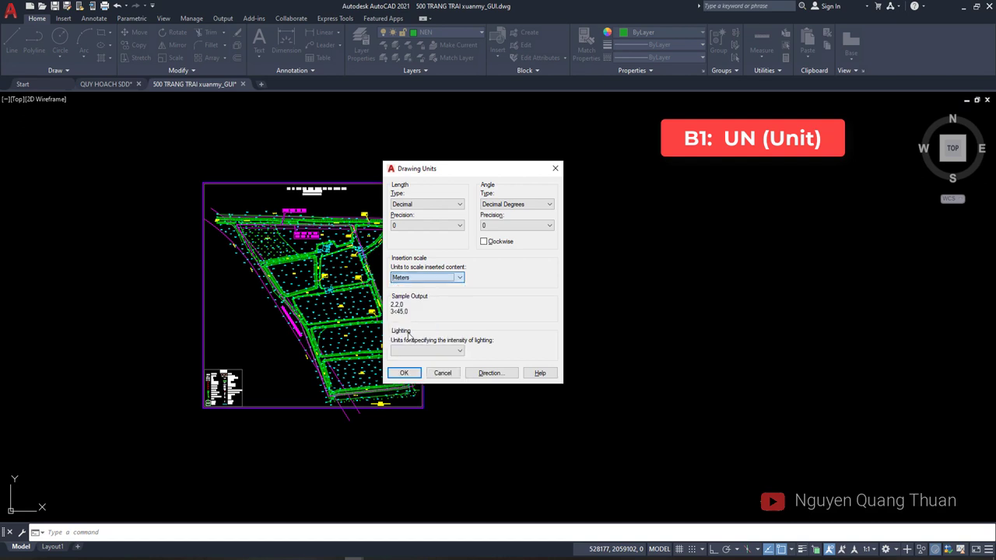
pyautogui.click(404, 373)
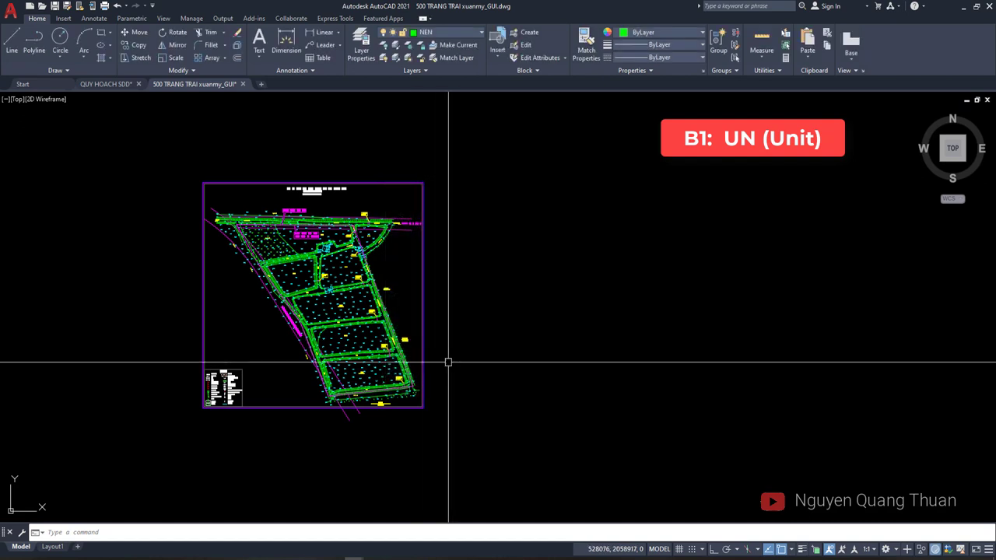
pyautogui.moveTo(553, 220); pyautogui.dragTo(484, 225, button='middle')
# Return to the QUY HOACH SDD map, fit the whole sheet in view, and start the XR command
pyautogui.click(129, 86)
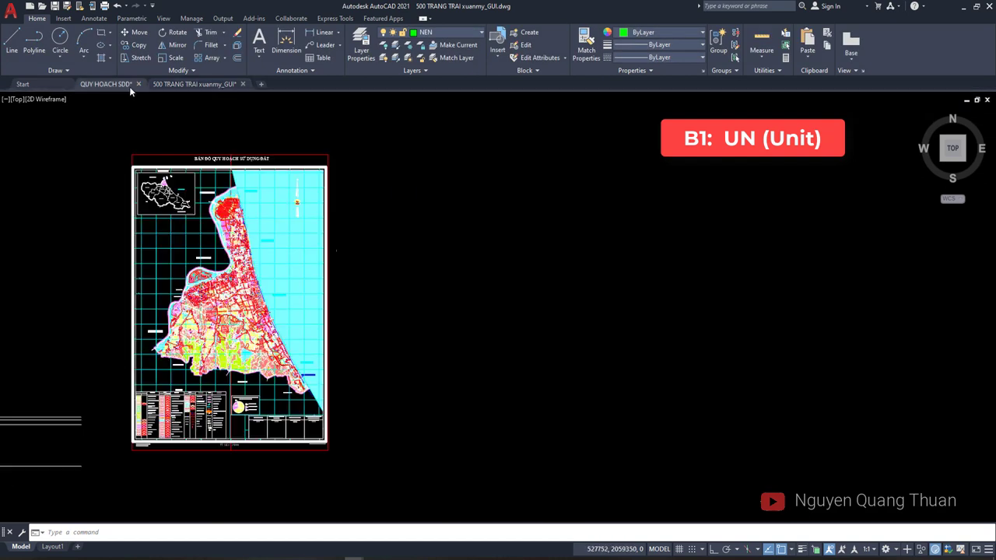
pyautogui.click(177, 83)
pyautogui.click(121, 86)
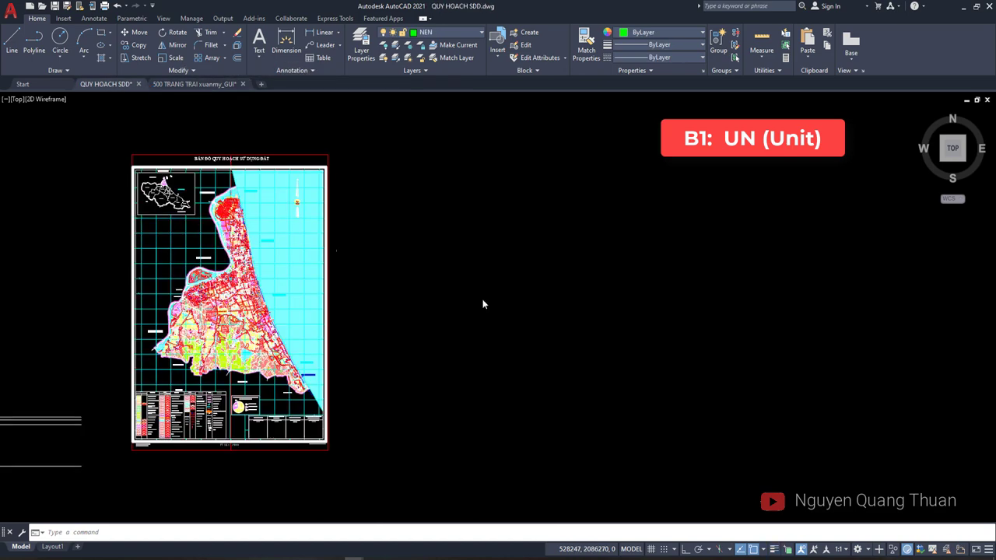
pyautogui.scroll(3, 435, 271)
pyautogui.moveTo(461, 256); pyautogui.dragTo(456, 256, button='middle')
pyautogui.scroll(-2, 455, 256)
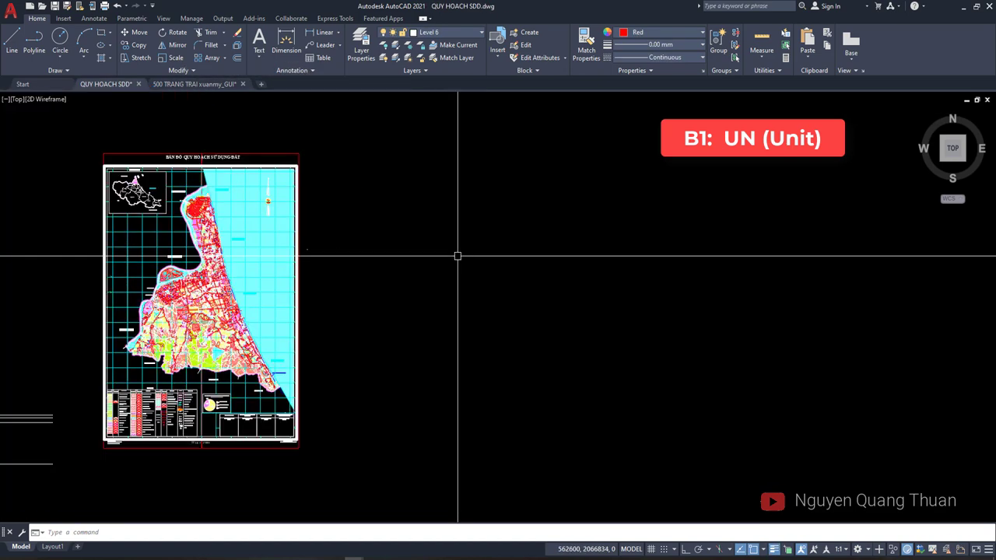
pyautogui.scroll(-3, 456, 256)
pyautogui.scroll(3, 446, 262)
pyautogui.moveTo(395, 267); pyautogui.dragTo(456, 262, button='middle')
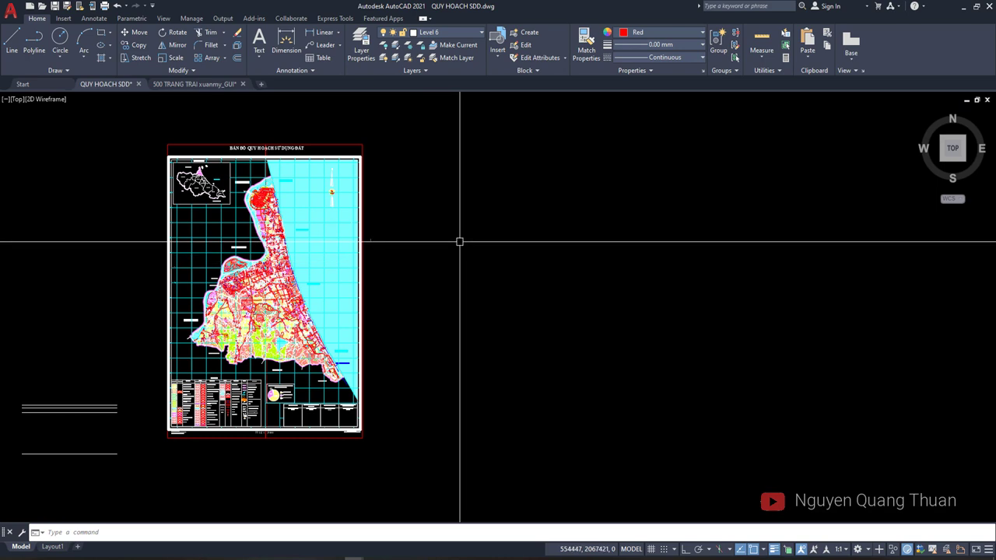
pyautogui.write('XR')
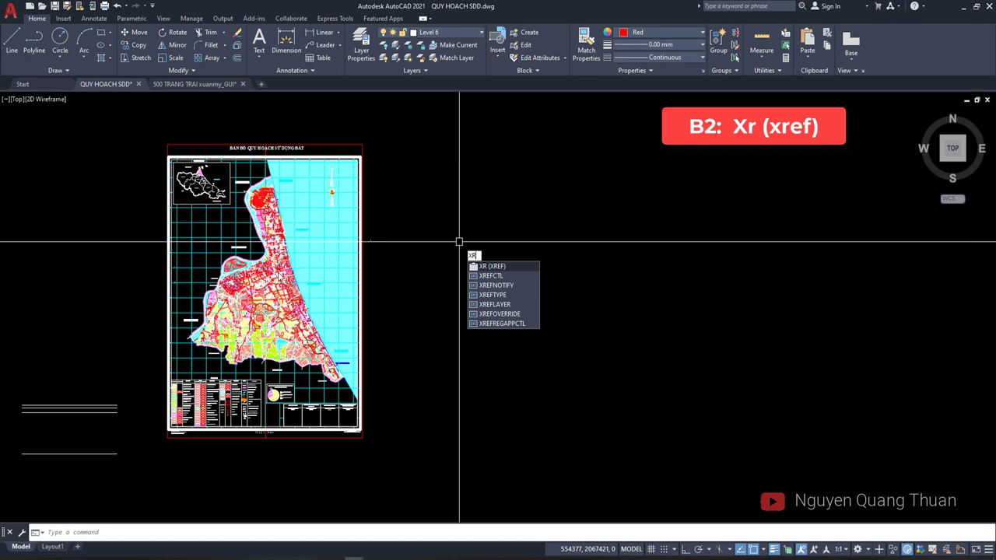
# Reload and then detach the 500 TRANG TRAI xuanmy_GUI reference in the External References palette
pyautogui.click(490, 268)
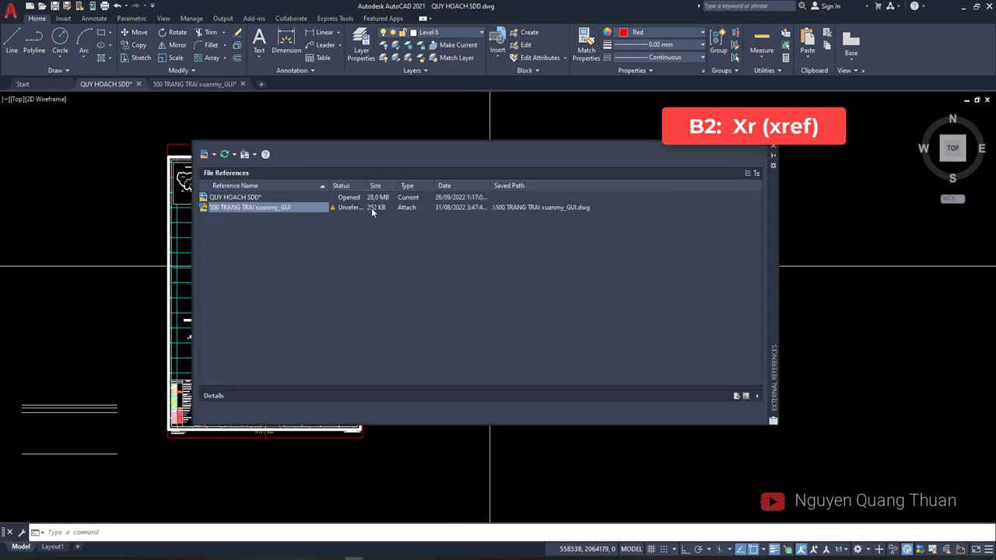
pyautogui.rightClick(305, 216)
pyautogui.click(331, 267)
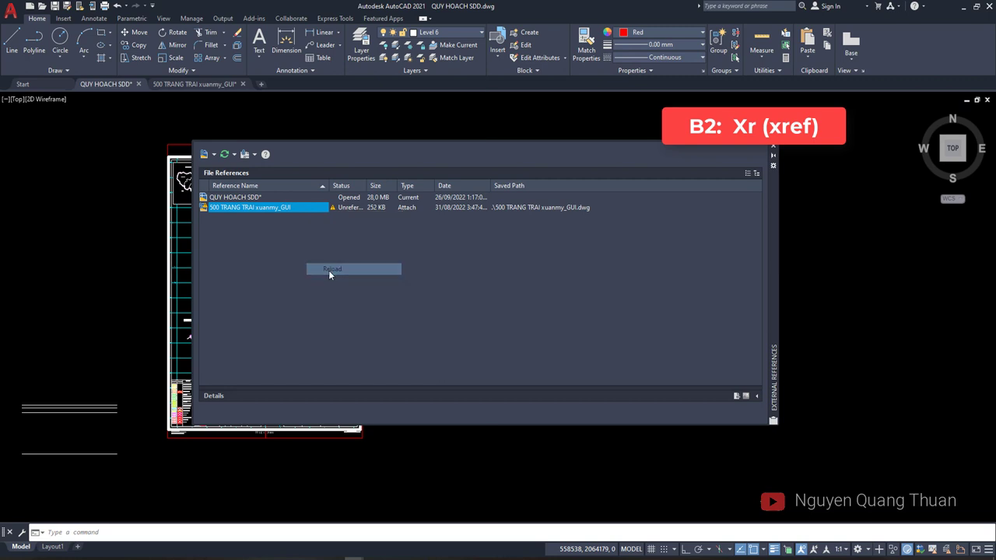
pyautogui.rightClick(296, 212)
pyautogui.click(324, 266)
pyautogui.rightClick(298, 210)
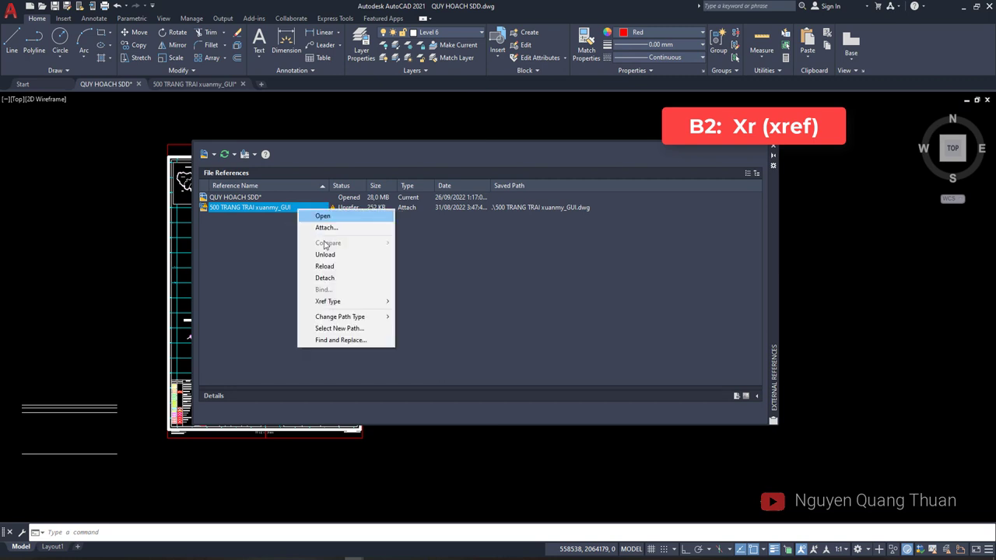
pyautogui.click(325, 279)
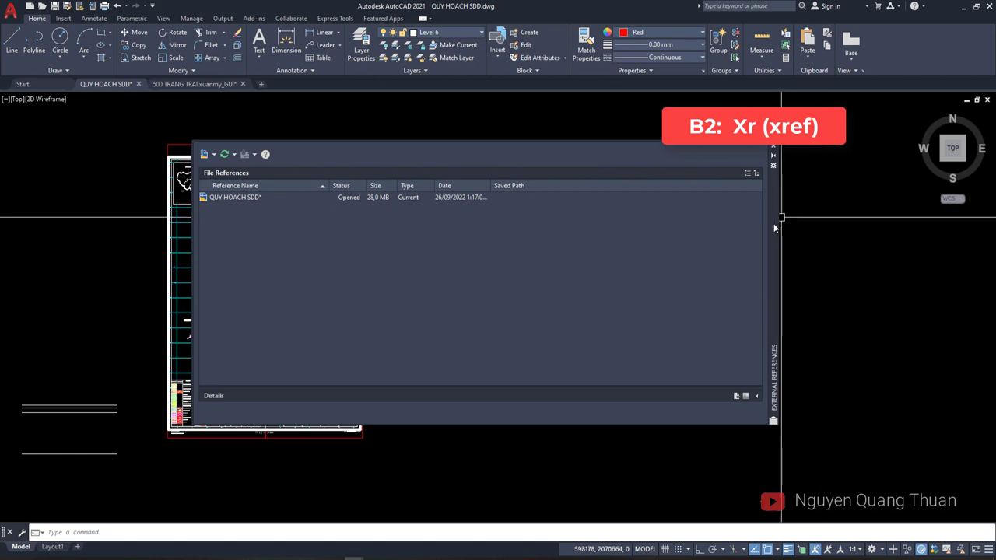
pyautogui.moveTo(775, 227)
pyautogui.mouseDown()
pyautogui.moveTo(776, 206)
pyautogui.moveTo(801, 197)
pyautogui.mouseUp()
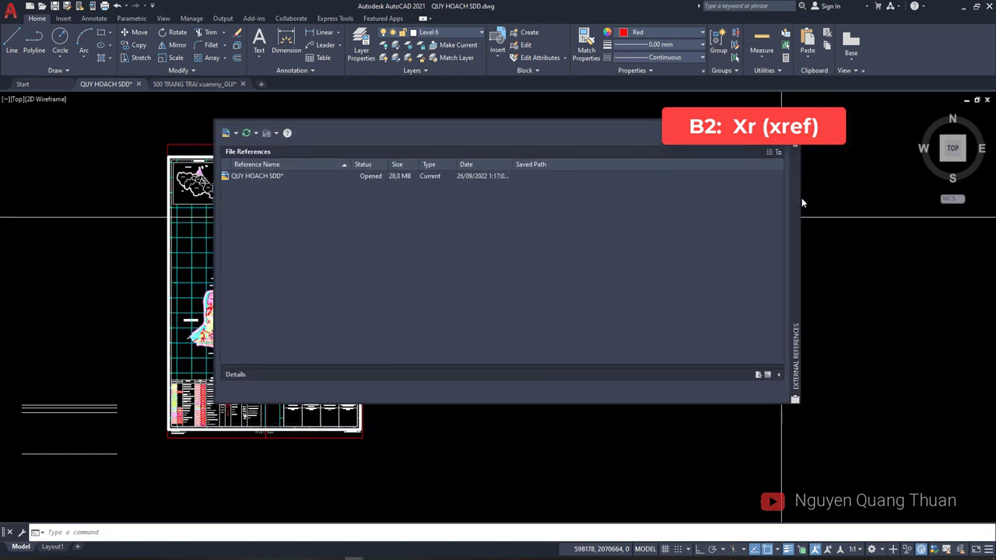
pyautogui.moveTo(802, 203)
pyautogui.mouseDown()
pyautogui.moveTo(894, 228)
pyautogui.moveTo(699, 215)
pyautogui.moveTo(767, 229)
pyautogui.mouseUp()
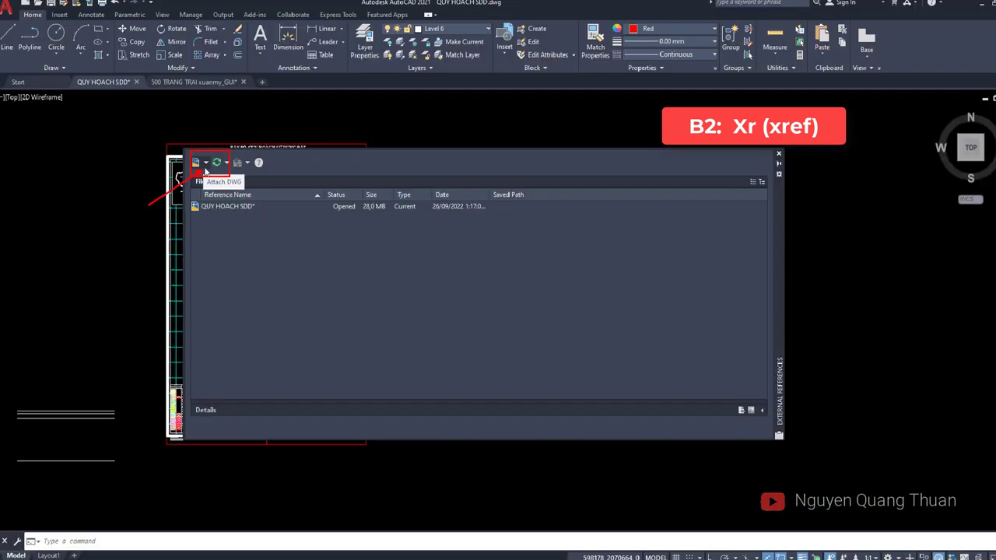
# Choose Attach DWG and open 500 TRANG TRAI xuanmy_GUI from the EDIT XREF folder
pyautogui.click(207, 164)
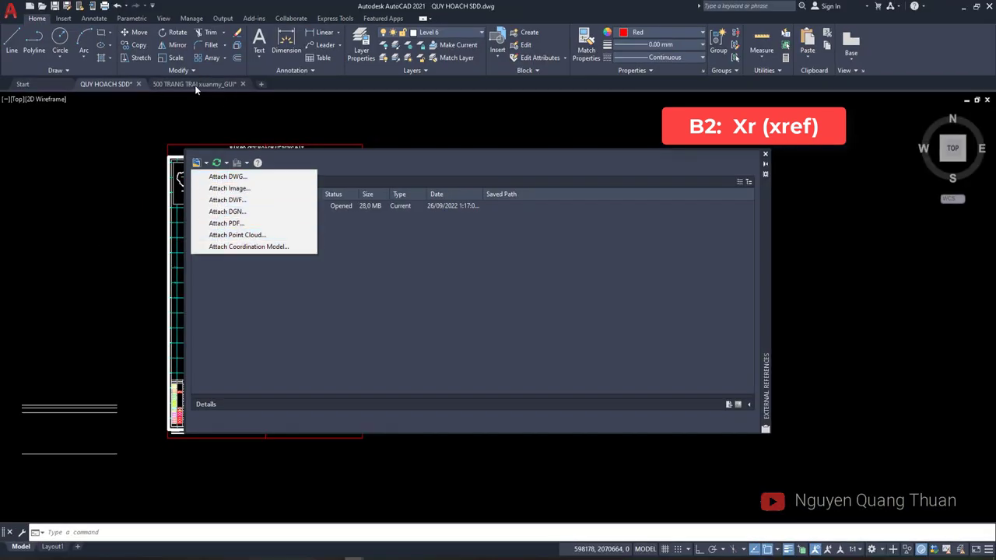
pyautogui.click(227, 178)
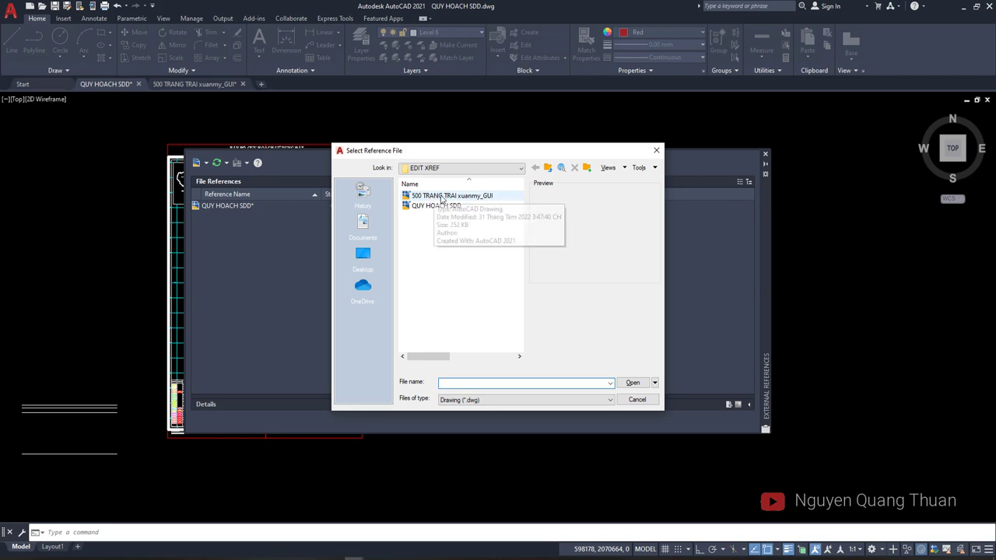
pyautogui.click(439, 206)
pyautogui.click(459, 196)
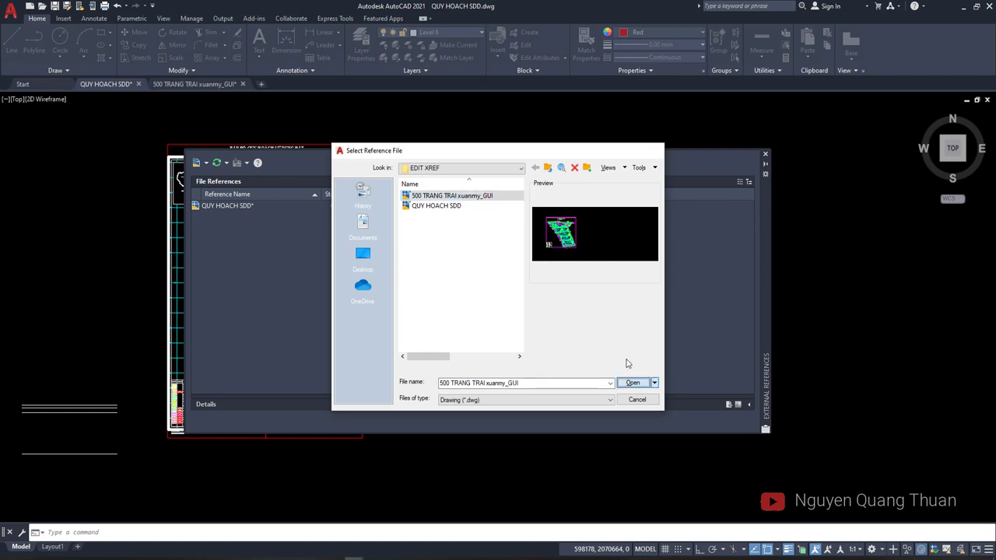
pyautogui.click(632, 382)
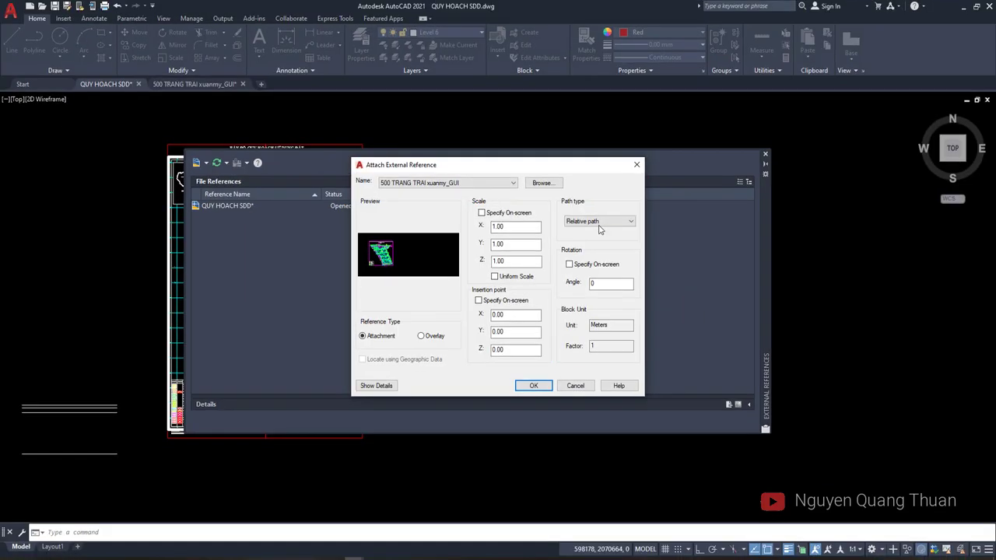
# Attach the farm plan with Relative path, insertion point typed as 0,0,0, and scale 1
pyautogui.click(598, 221)
pyautogui.click(584, 239)
pyautogui.click(598, 221)
pyautogui.click(584, 235)
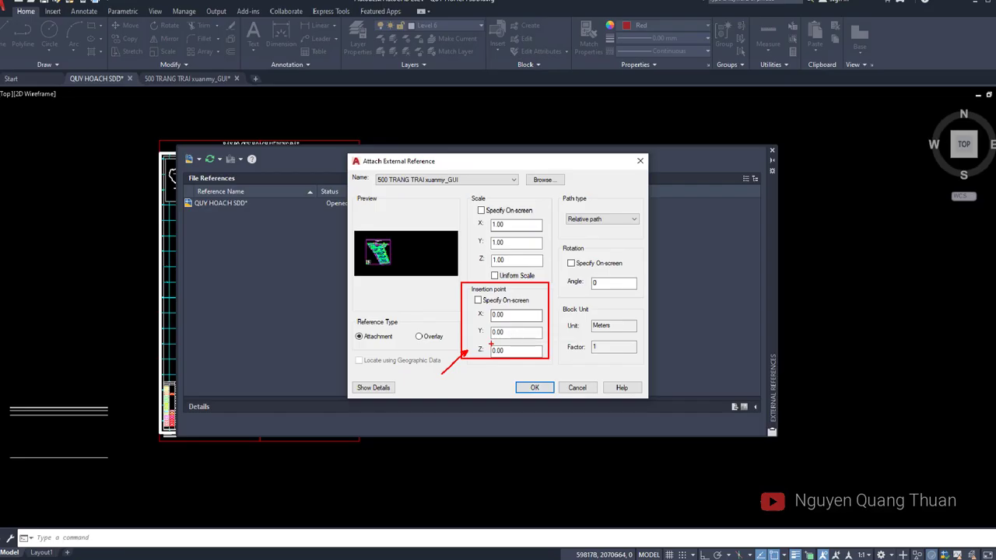
pyautogui.click(479, 301)
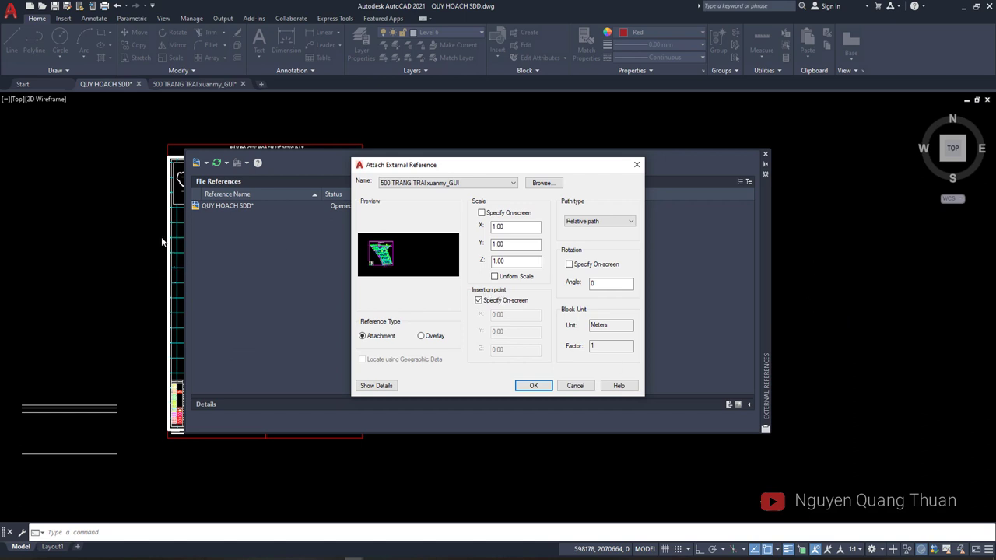
pyautogui.click(478, 300)
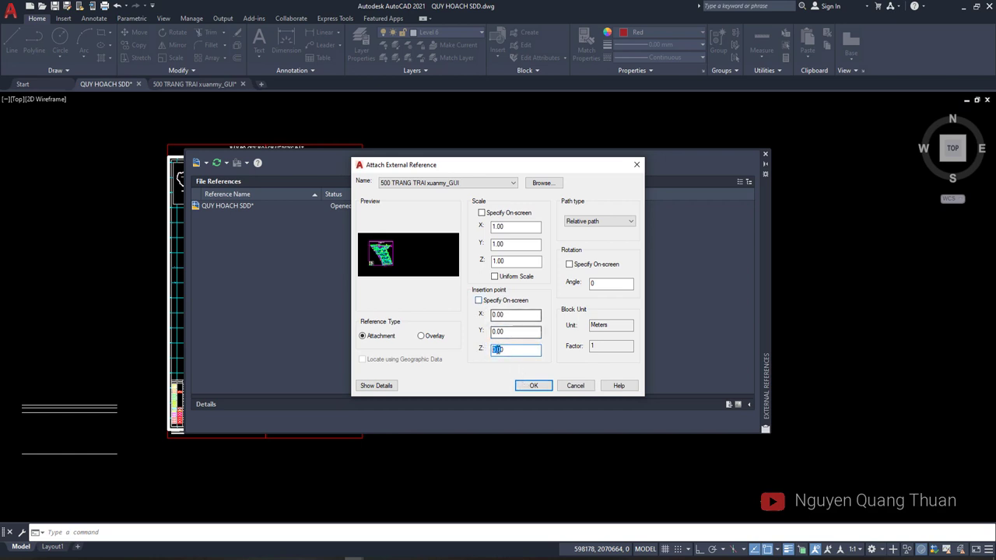
pyautogui.click(499, 315)
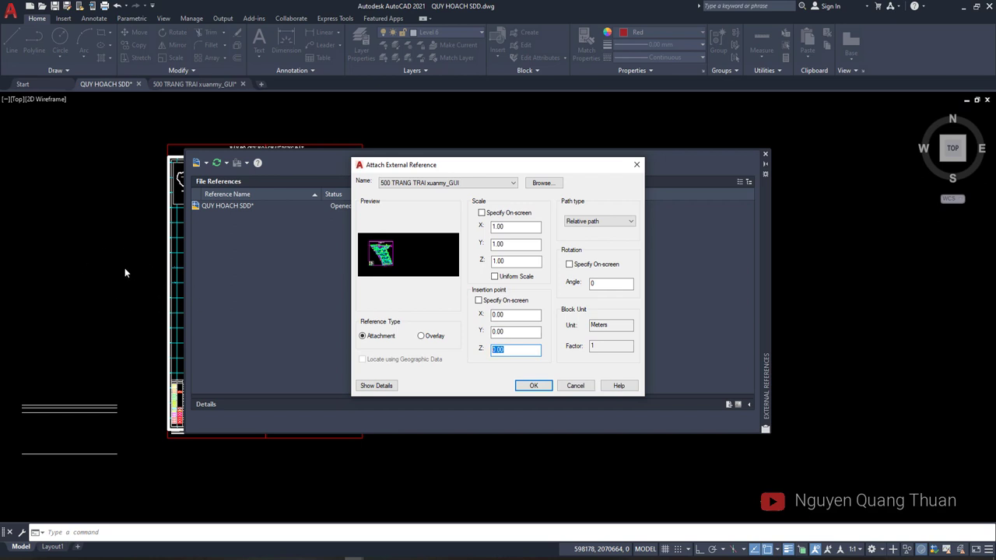
pyautogui.click(532, 386)
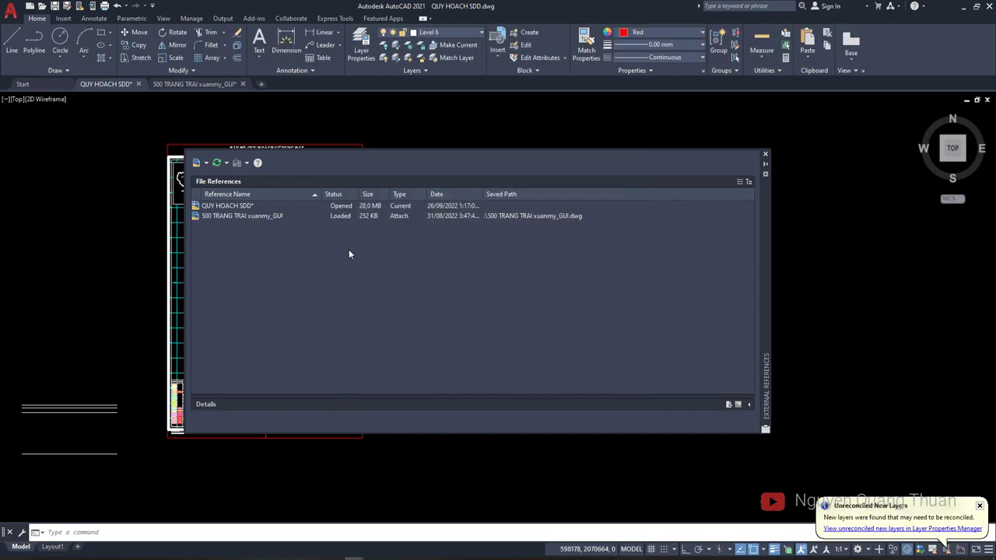
# Select the new 500 TRANG TRAI reference, close the palette, and zoom toward it on the map
pyautogui.click(229, 217)
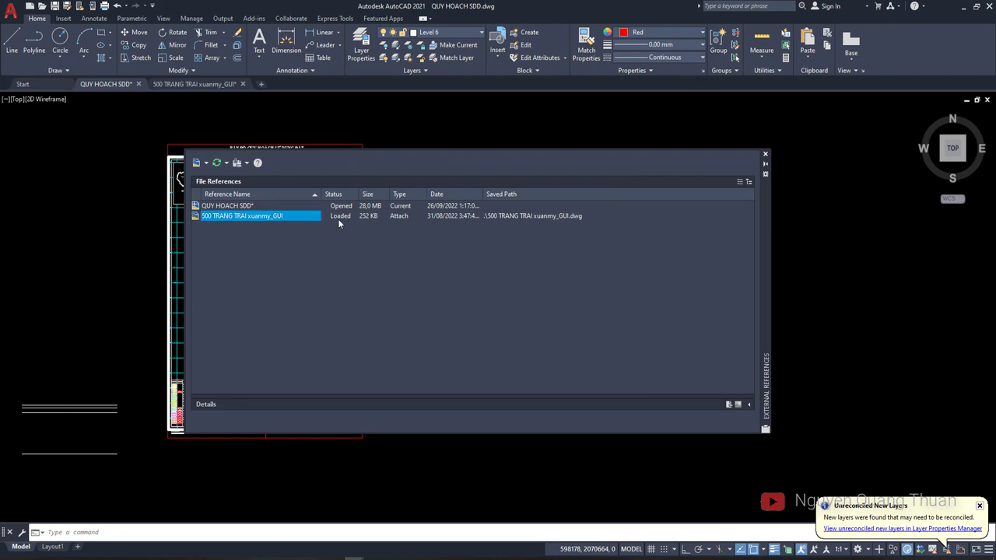
pyautogui.click(765, 155)
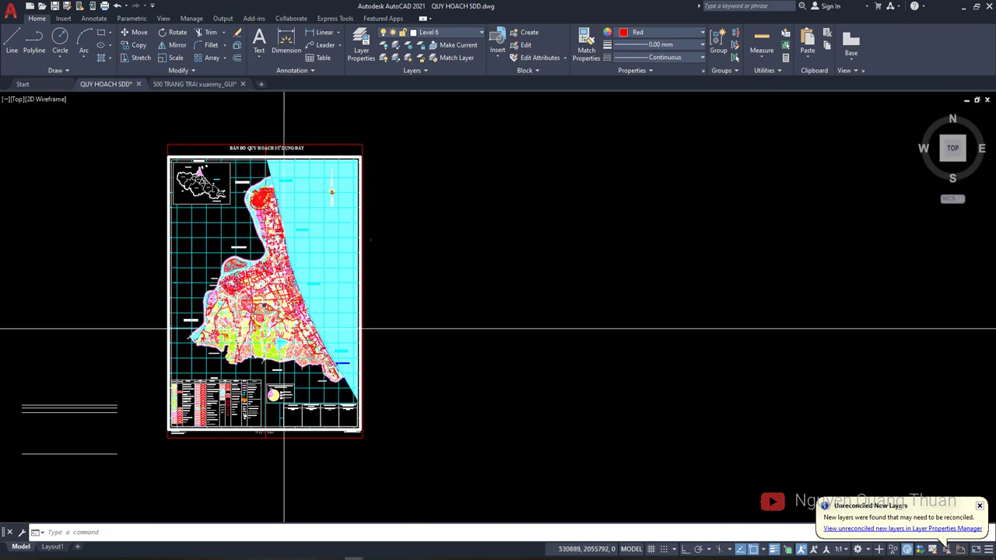
pyautogui.moveTo(264, 307); pyautogui.dragTo(282, 295, button='middle')
pyautogui.scroll(5, 282, 295)
pyautogui.scroll(5, 292, 296)
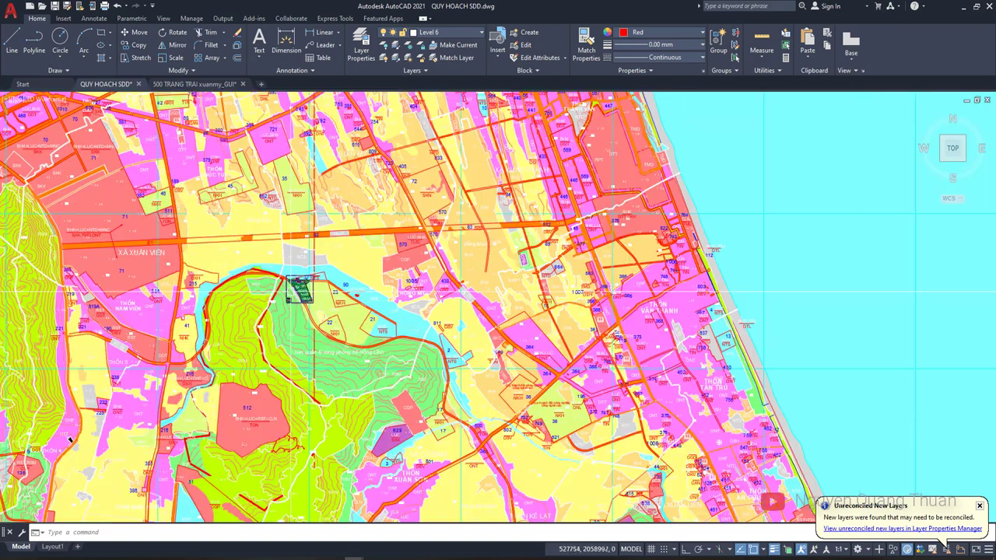
pyautogui.scroll(5, 304, 294)
pyautogui.scroll(3, 313, 293)
# Select the farm plan on the map and zoom around to check it sits by parcel 37 NTS
pyautogui.click(313, 293)
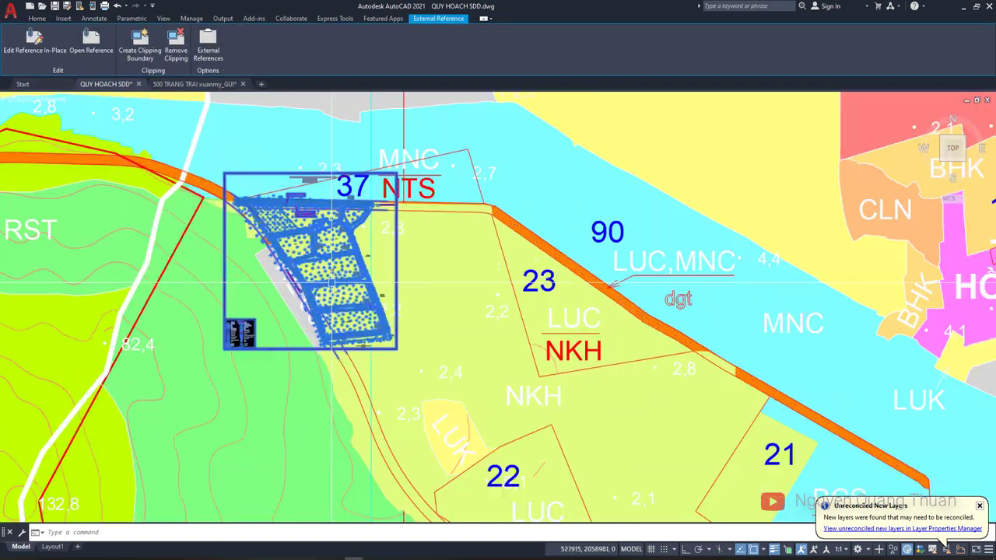
pyautogui.scroll(3, 315, 289)
pyautogui.moveTo(314, 259); pyautogui.dragTo(377, 296, button='middle')
pyautogui.scroll(5, 378, 296)
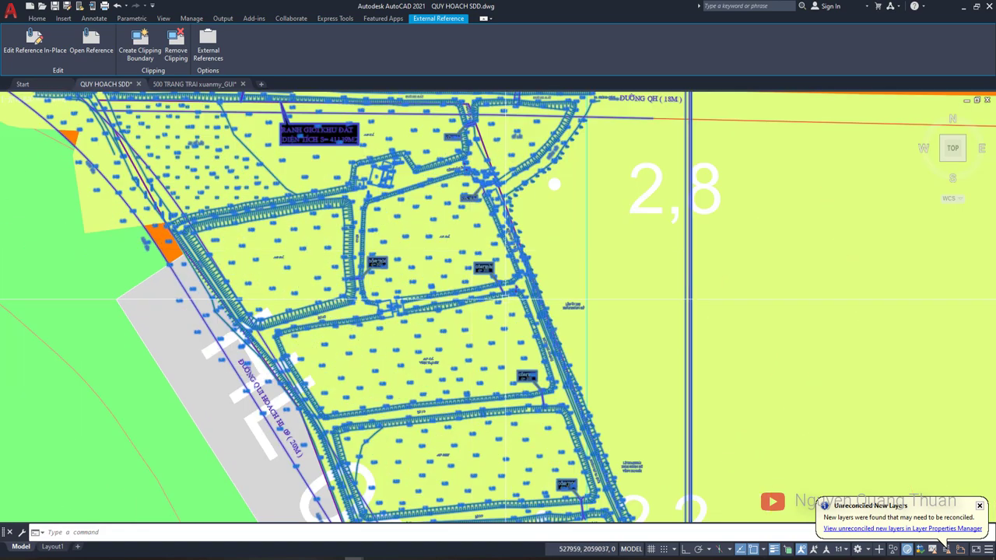
pyautogui.scroll(-5, 377, 296)
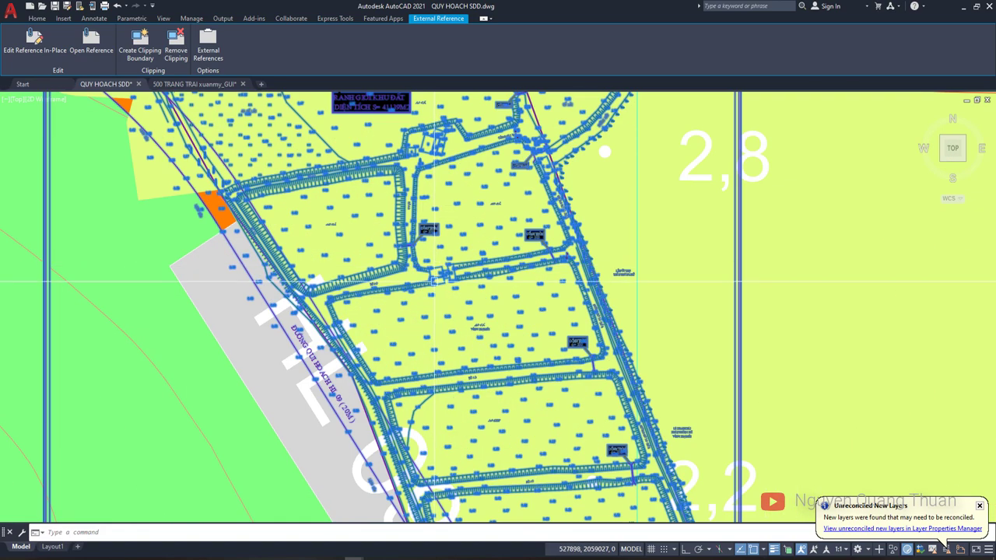
pyautogui.scroll(4, 436, 276)
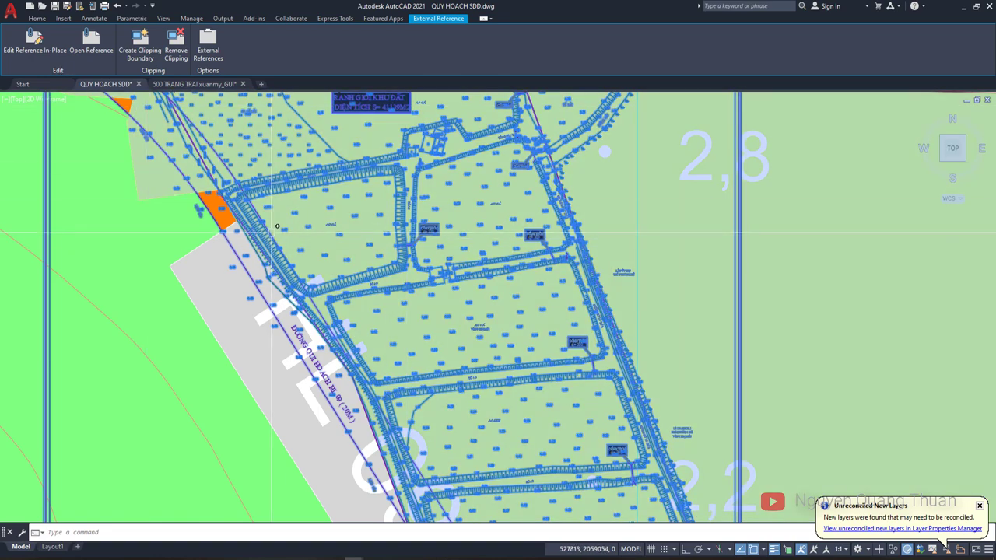
pyautogui.scroll(-2, 383, 269)
pyautogui.scroll(-4, 383, 268)
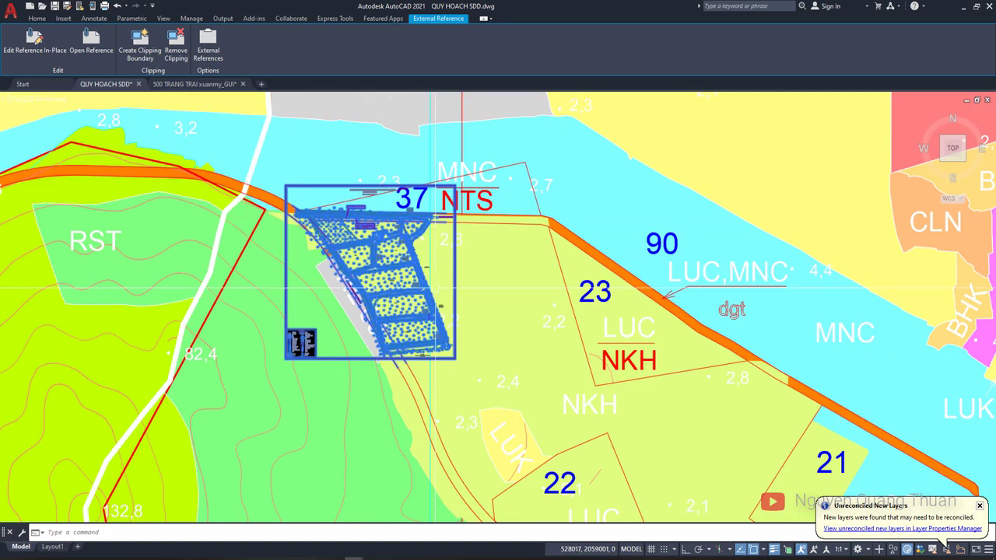
pyautogui.scroll(4, 352, 277)
pyautogui.scroll(6, 447, 263)
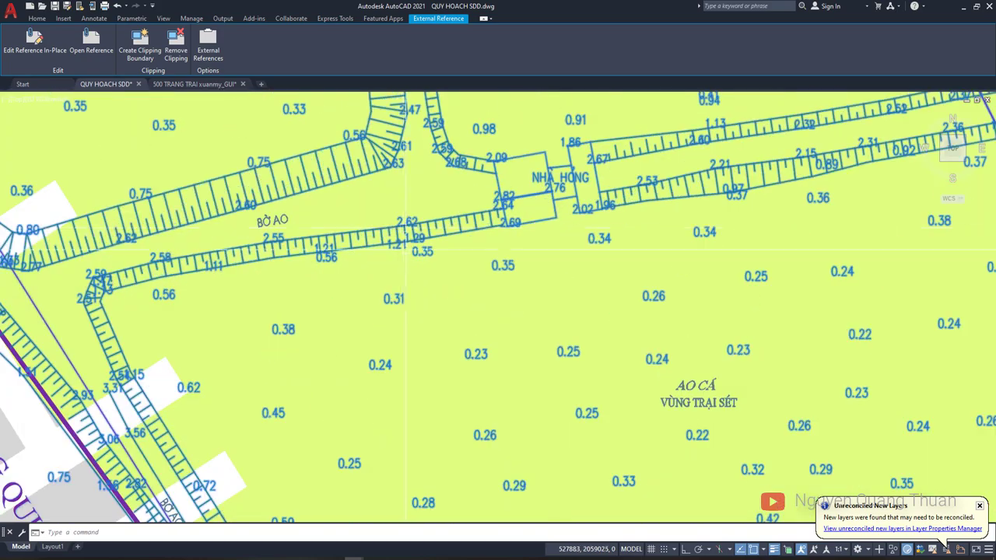
pyautogui.scroll(-6, 447, 264)
pyautogui.scroll(-4, 448, 274)
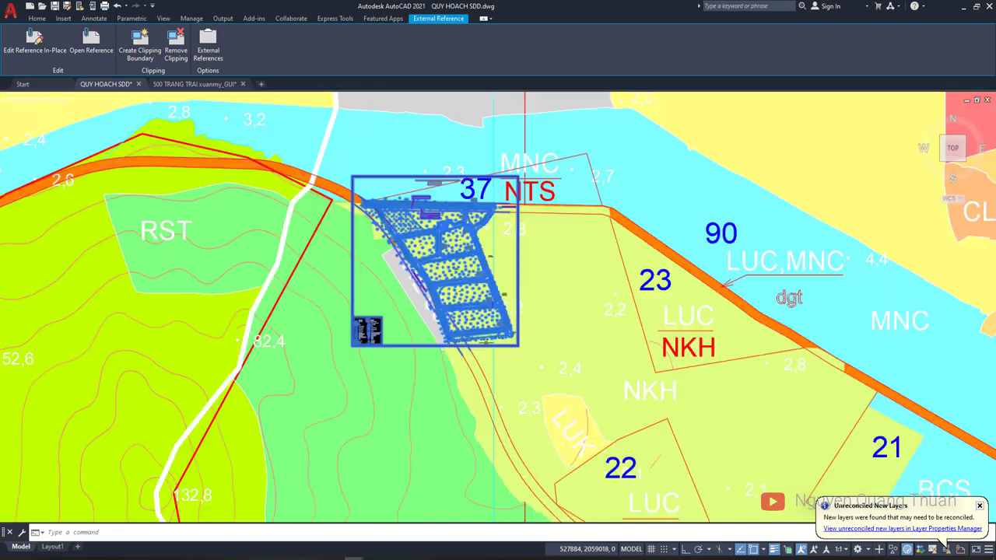
pyautogui.scroll(-8, 448, 273)
pyautogui.scroll(8, 447, 266)
pyautogui.scroll(6, 446, 267)
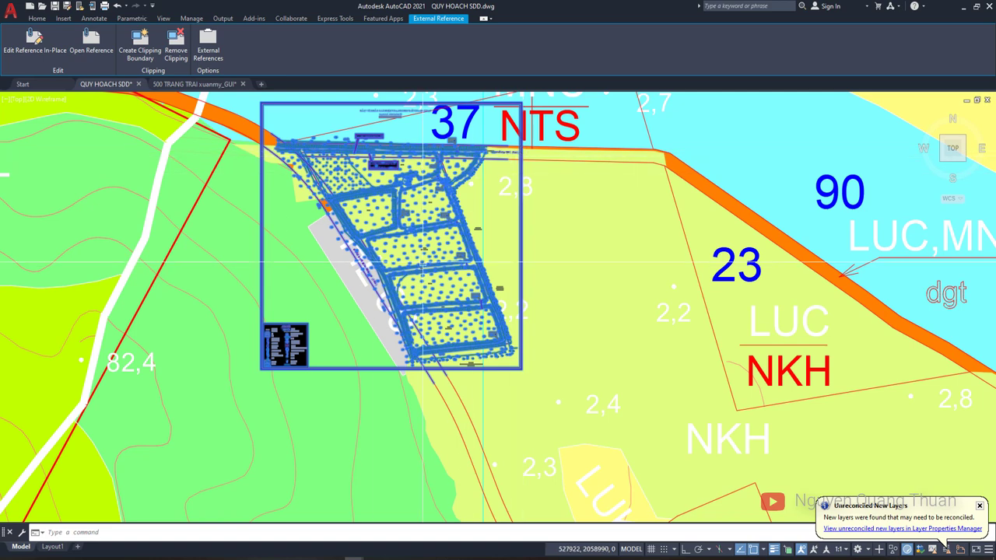
# Deselect and reselect the farm plan xref, zooming in and out to inspect its fit in the parcel
pyautogui.press('Escape')
pyautogui.click(265, 336)
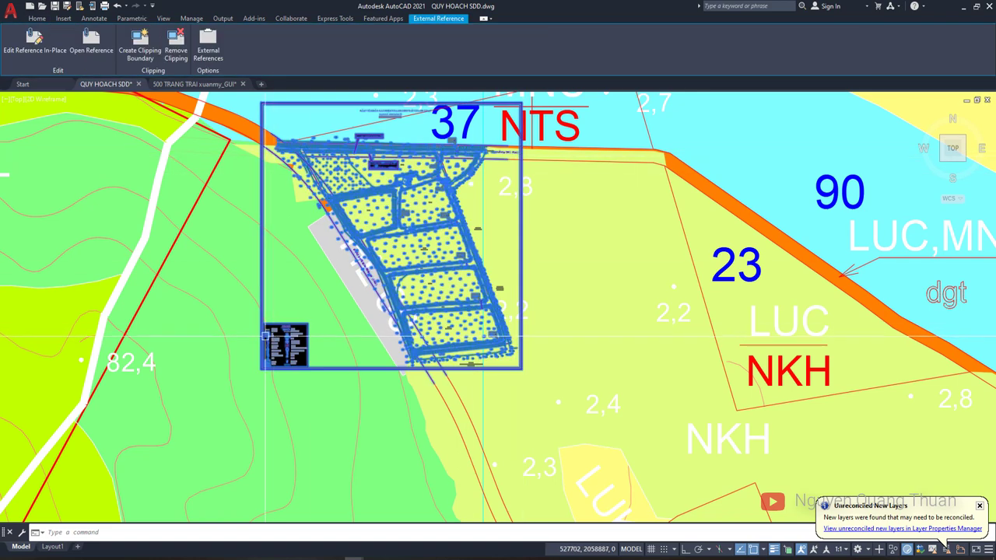
pyautogui.press('Escape')
pyautogui.click(358, 250)
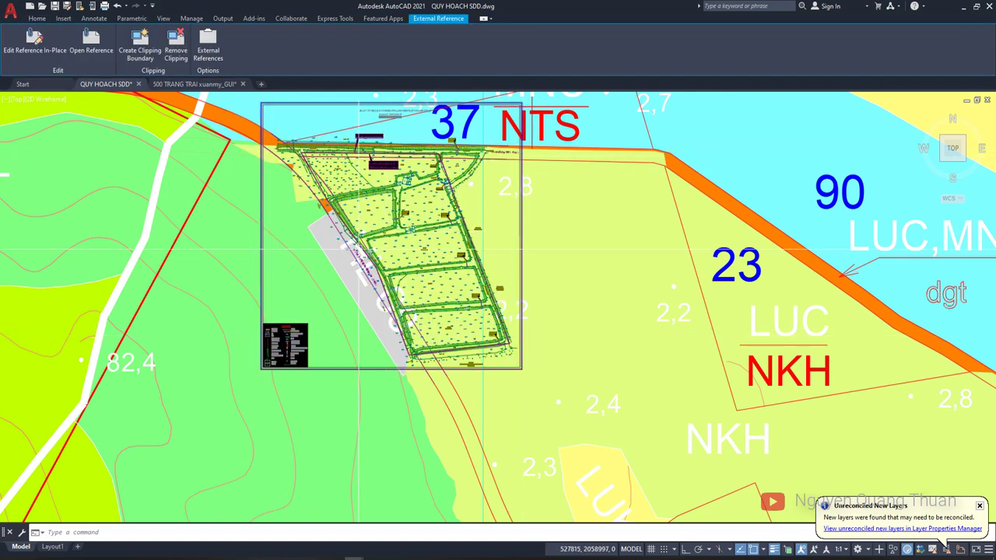
pyautogui.scroll(2, 483, 169)
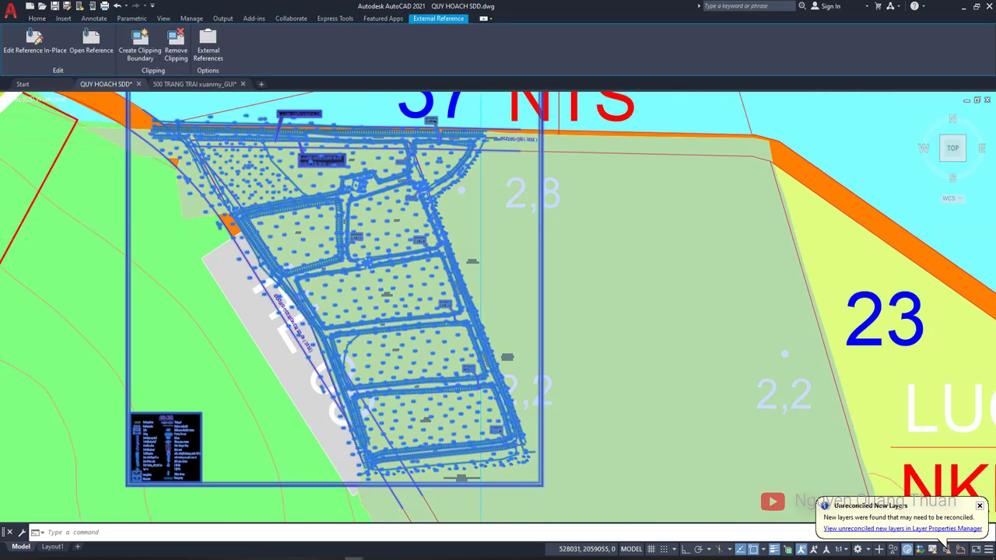
pyautogui.scroll(-9, 495, 257)
pyautogui.scroll(2, 467, 268)
pyautogui.scroll(5, 452, 274)
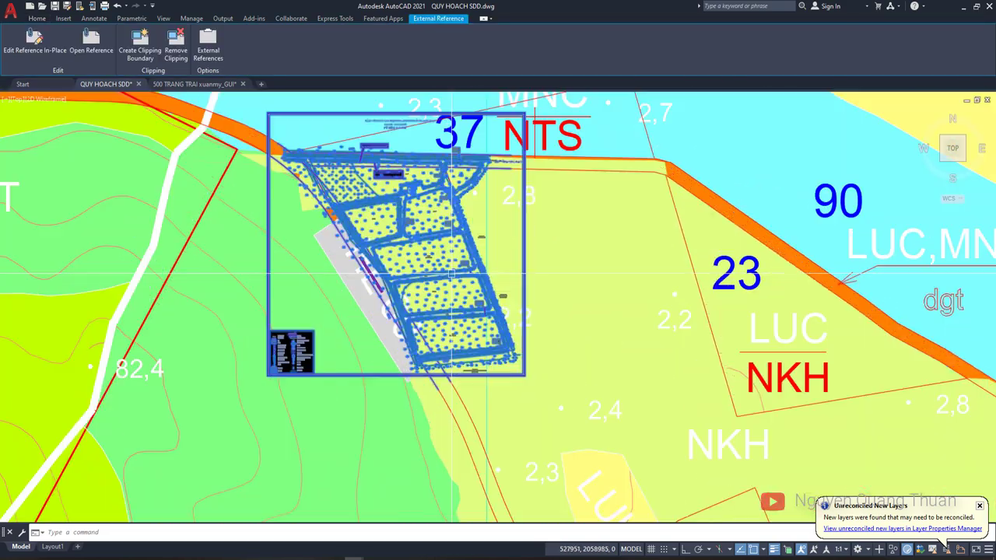
pyautogui.scroll(-2, 451, 274)
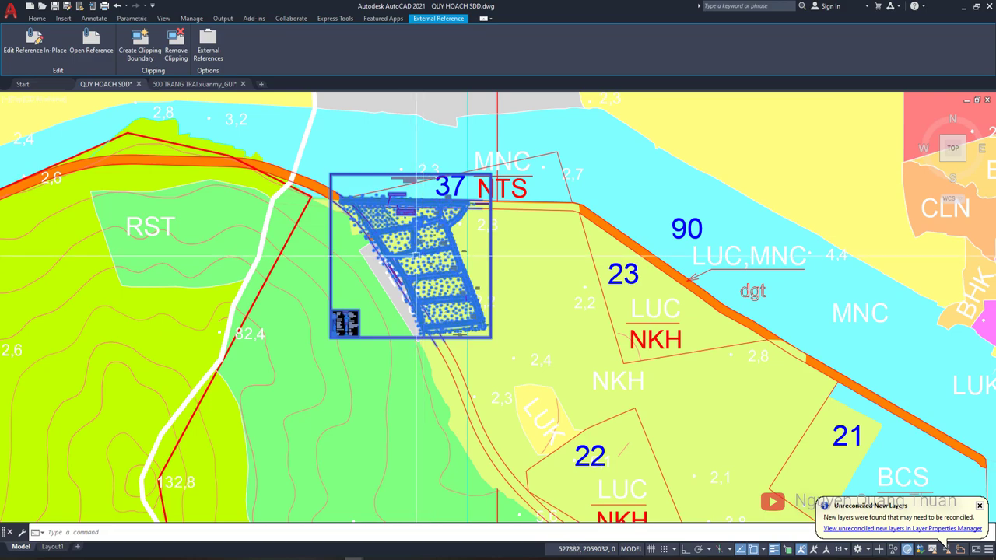
pyautogui.scroll(-3, 416, 255)
pyautogui.scroll(-2, 416, 255)
# Recentre the farm plan, clear the selection, and zoom out to the full province map
pyautogui.moveTo(436, 268); pyautogui.dragTo(381, 298, button='middle')
pyautogui.scroll(7, 381, 298)
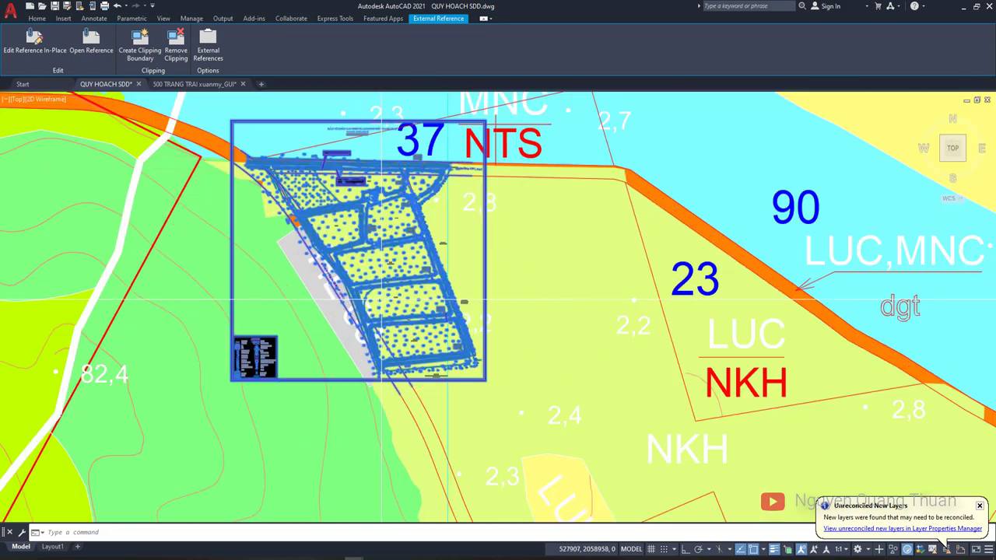
pyautogui.scroll(-3, 268, 230)
pyautogui.scroll(3, 276, 197)
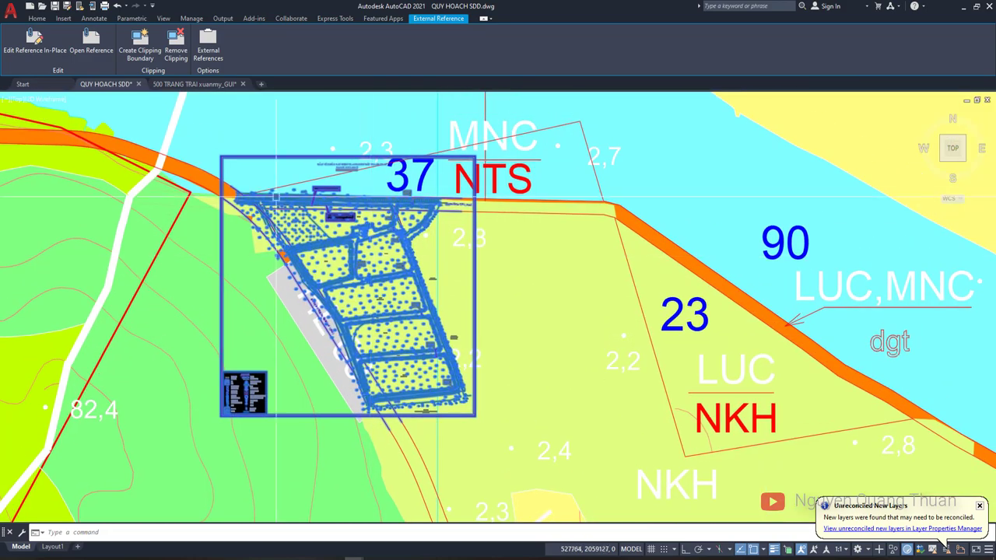
pyautogui.scroll(-4, 311, 222)
pyautogui.scroll(-5, 343, 237)
pyautogui.scroll(-3, 354, 243)
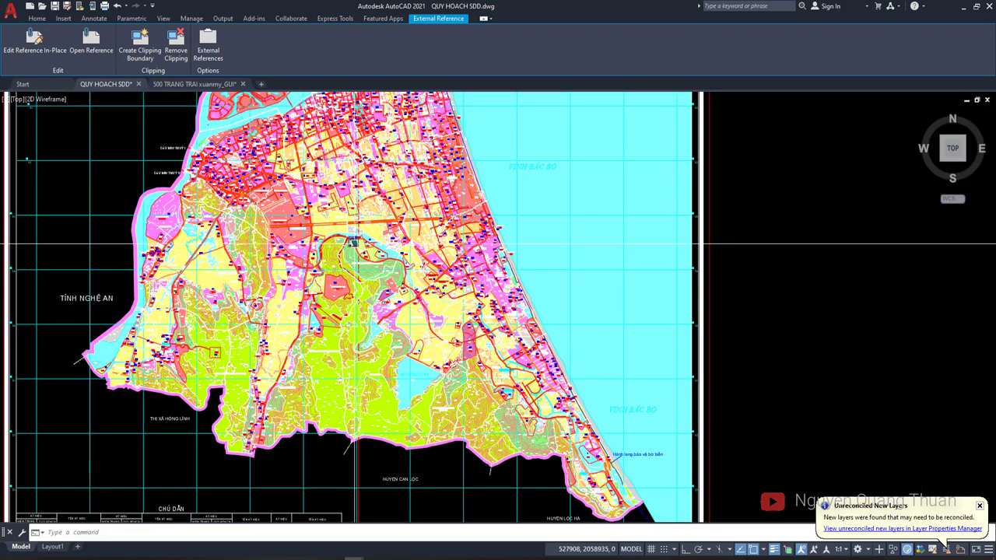
pyautogui.press('Escape')
pyautogui.scroll(-2, 354, 244)
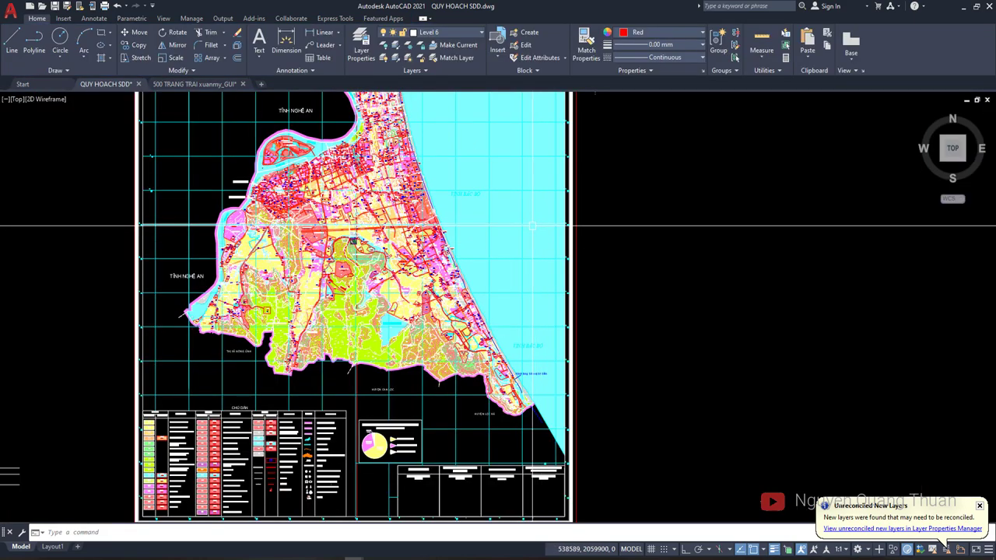
# Look over the finished map sheet, then open the Screenshot image in the EDIT XREF folder
pyautogui.scroll(-4, 376, 261)
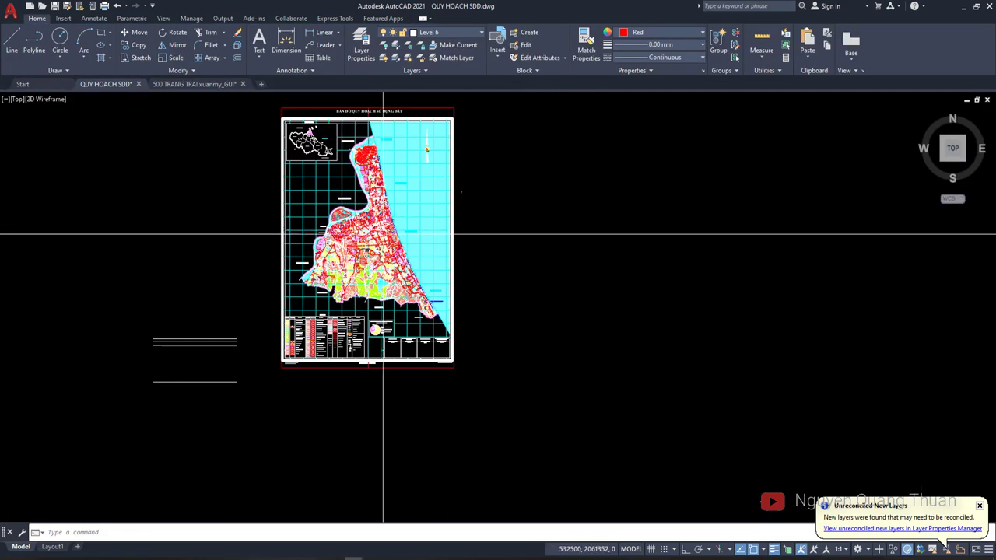
pyautogui.scroll(2, 459, 229)
pyautogui.scroll(2, 456, 223)
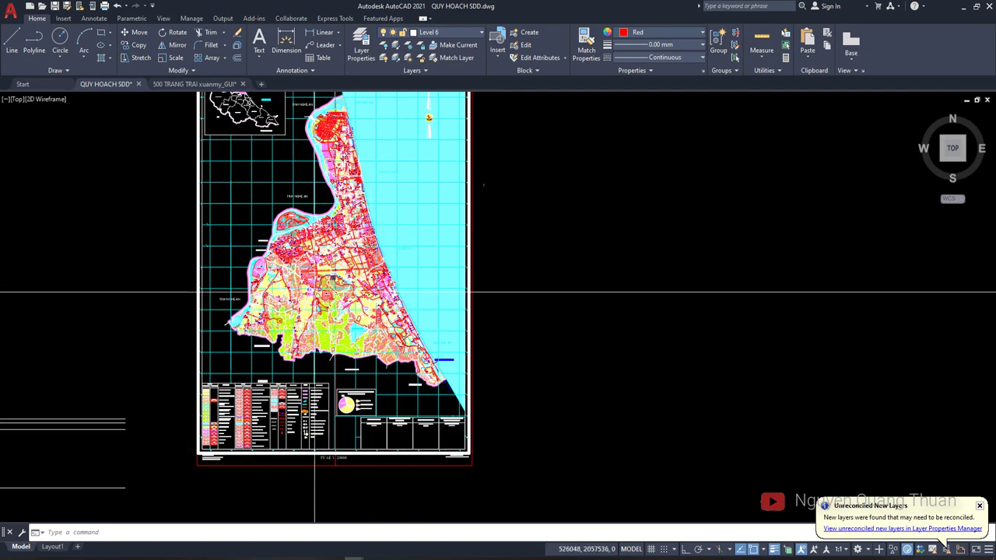
pyautogui.scroll(5, 314, 293)
pyautogui.scroll(-5, 326, 269)
pyautogui.moveTo(311, 267); pyautogui.dragTo(217, 301, button='middle')
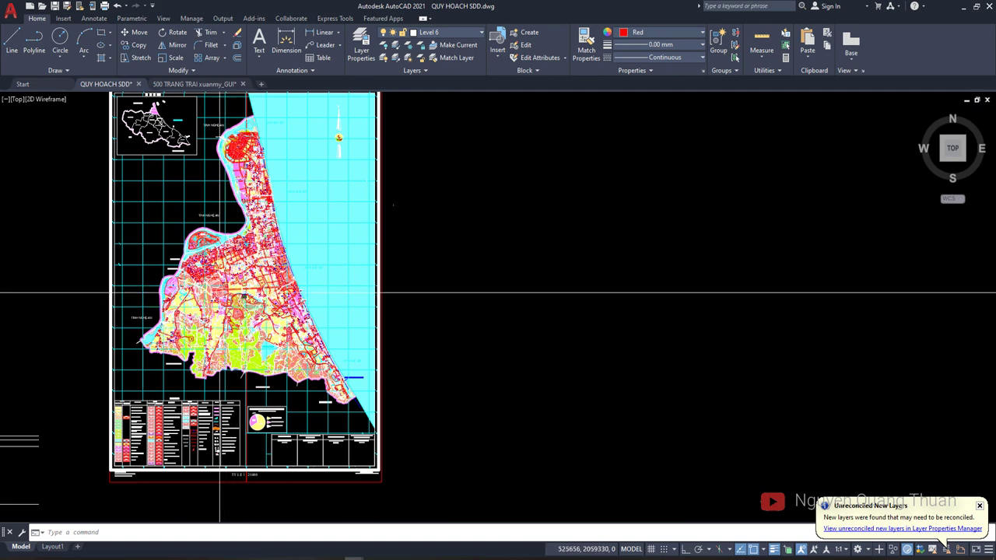
pyautogui.scroll(-2, 220, 293)
pyautogui.scroll(4, 269, 299)
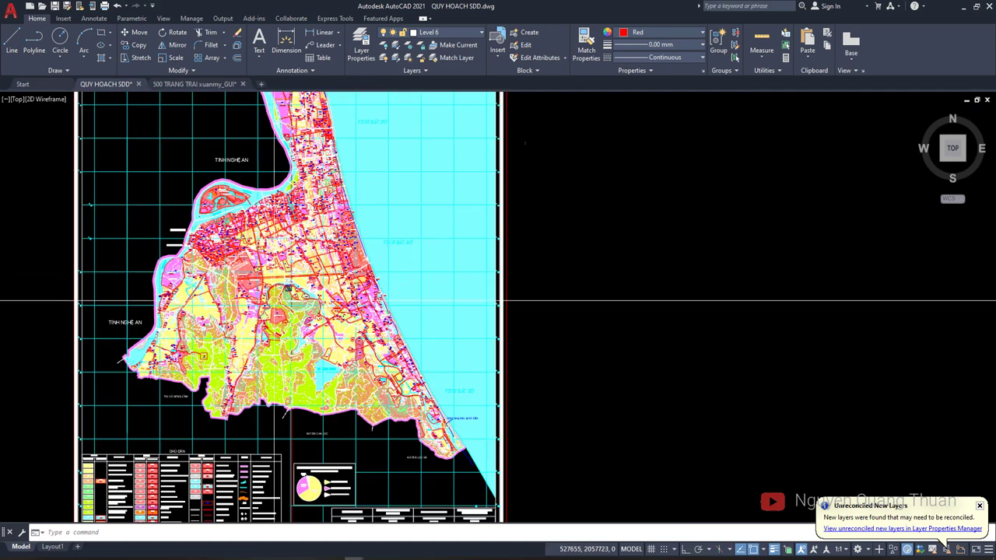
pyautogui.click(240, 558)
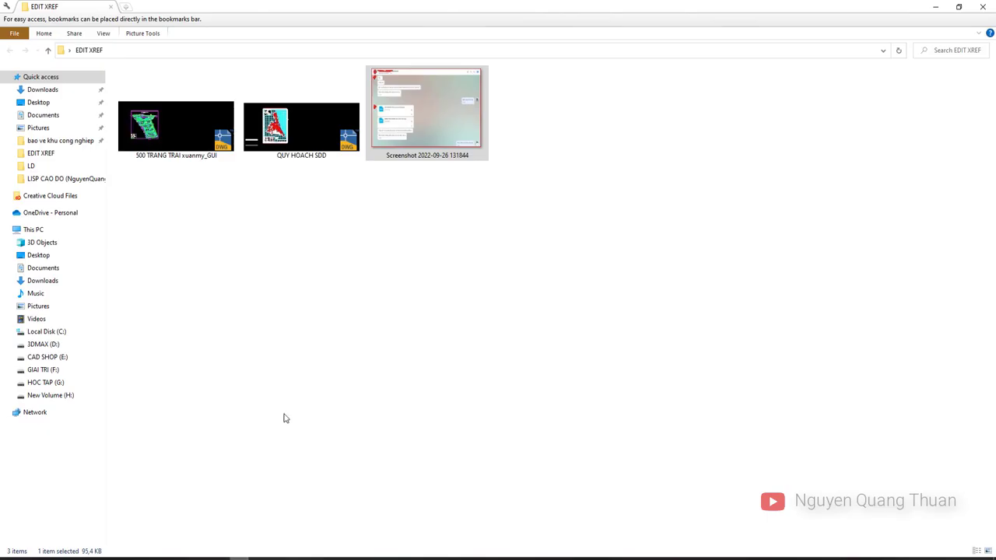
pyautogui.doubleClick(421, 111)
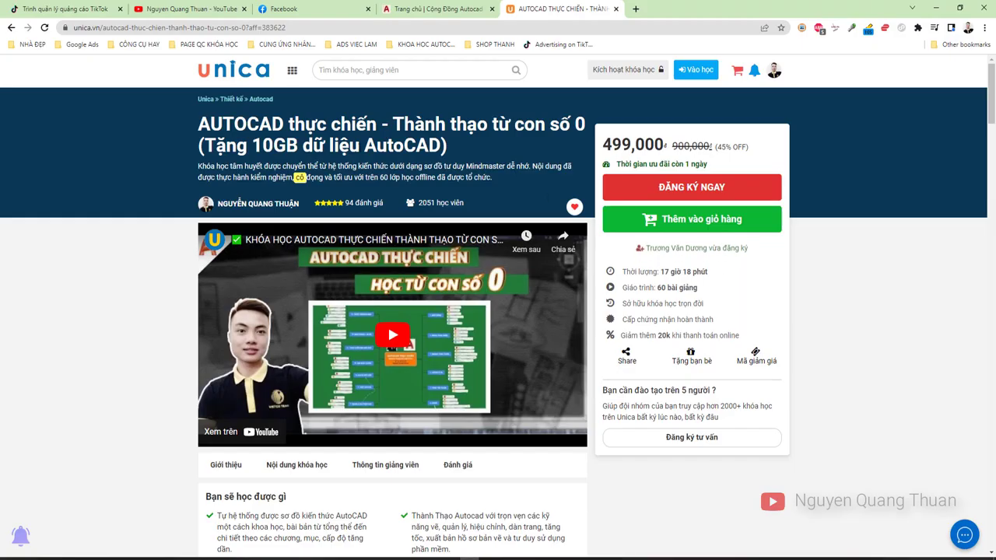
# Bring the browser forward and look through the Facebook and Cộng Đồng AutoCAD tabs
pyautogui.click(187, 8)
pyautogui.click(330, 6)
pyautogui.click(435, 9)
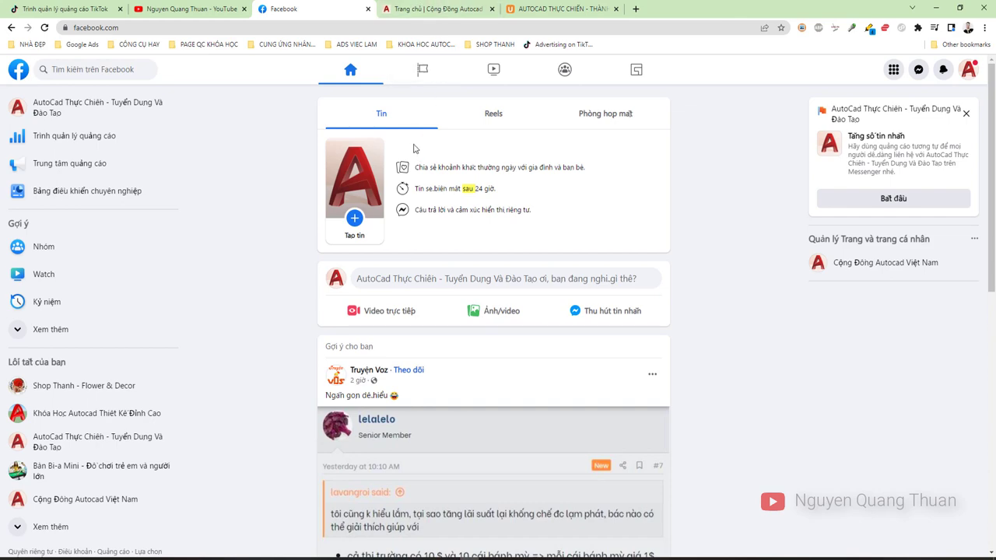
pyautogui.scroll(-3, 397, 253)
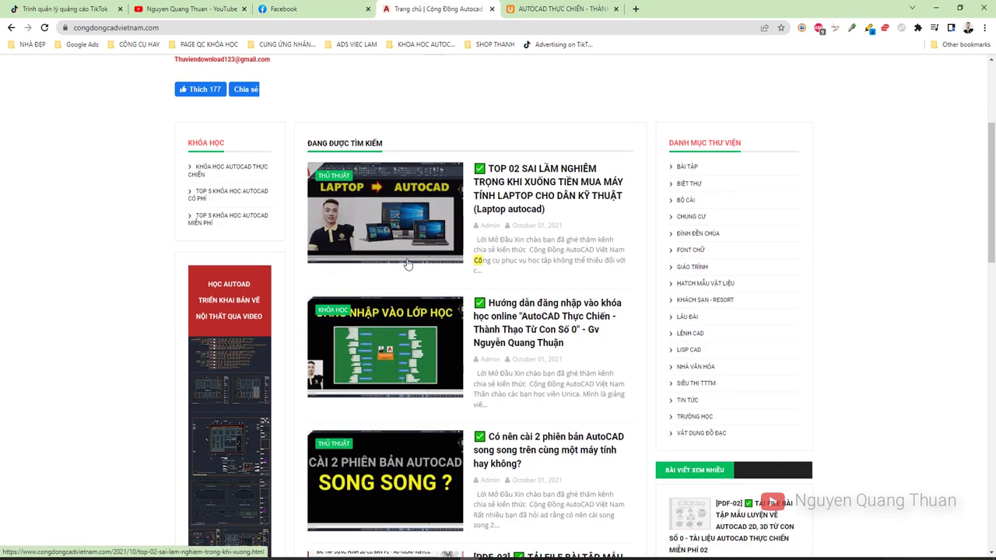
pyautogui.scroll(3, 404, 261)
# Highlight the AUTOCAD thực chiến course title on Unica, then move to the YouTube channel
pyautogui.hotkey('ctrl', 'Tab')
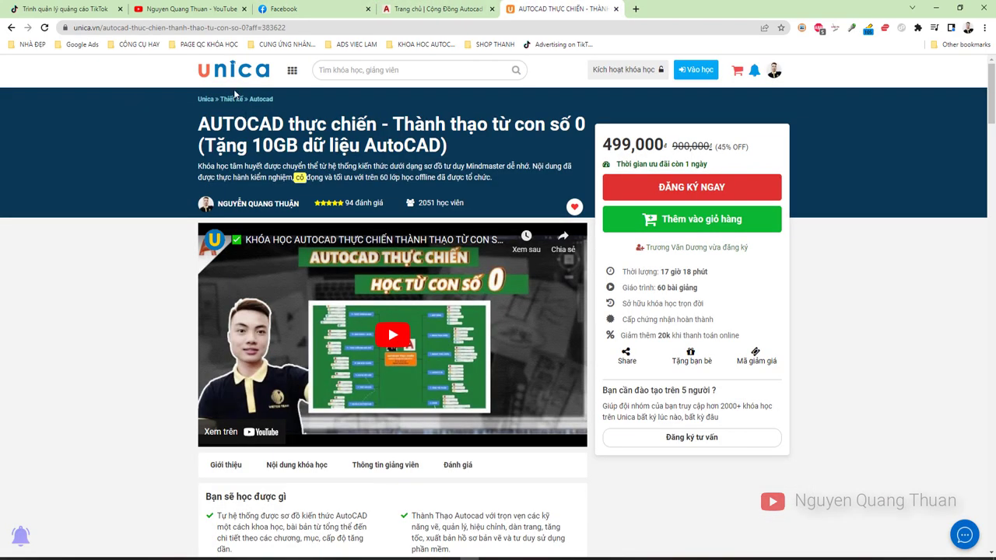
pyautogui.moveTo(449, 146); pyautogui.dragTo(212, 125)
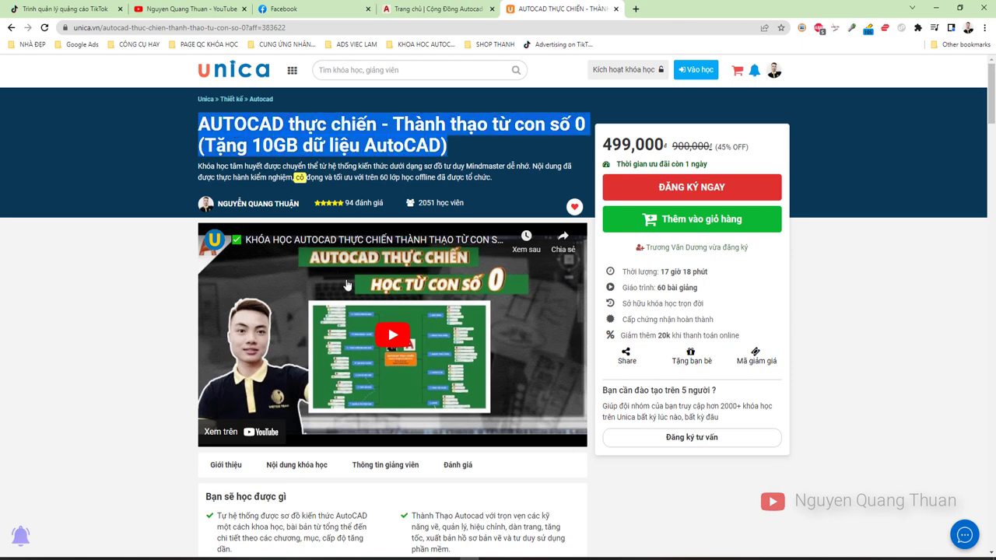
pyautogui.scroll(-2, 408, 266)
pyautogui.scroll(2, 399, 272)
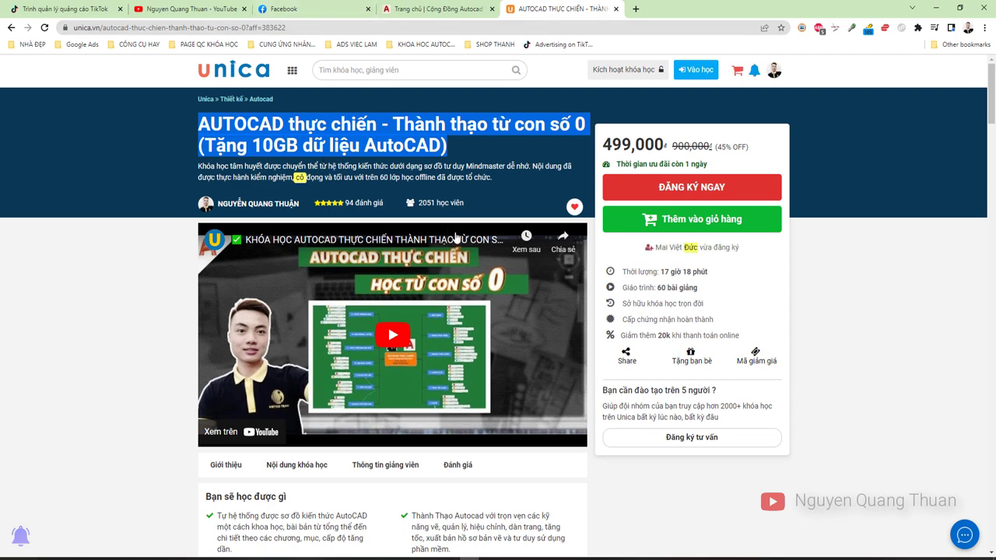
pyautogui.scroll(-3, 459, 264)
pyautogui.scroll(3, 465, 307)
pyautogui.scroll(-3, 477, 287)
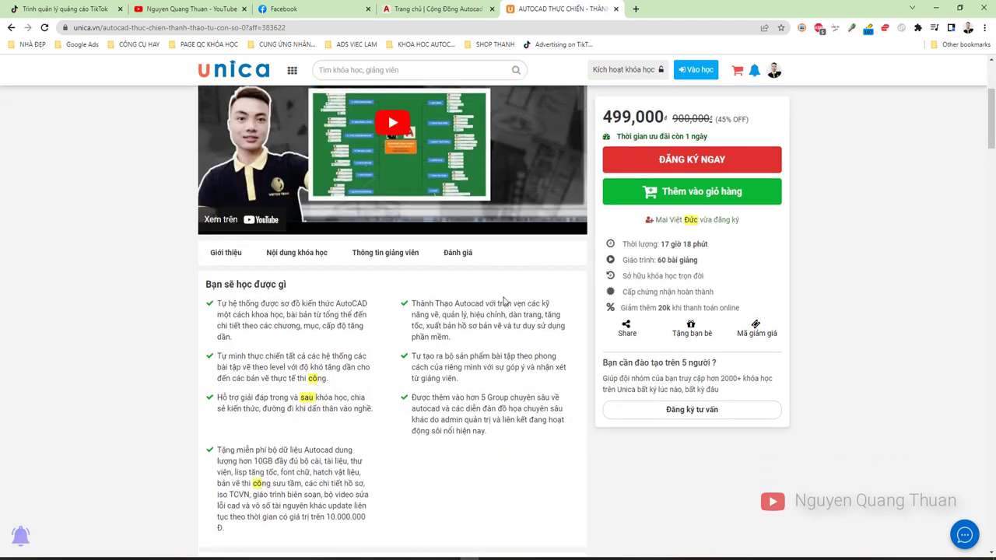
pyautogui.scroll(3, 472, 311)
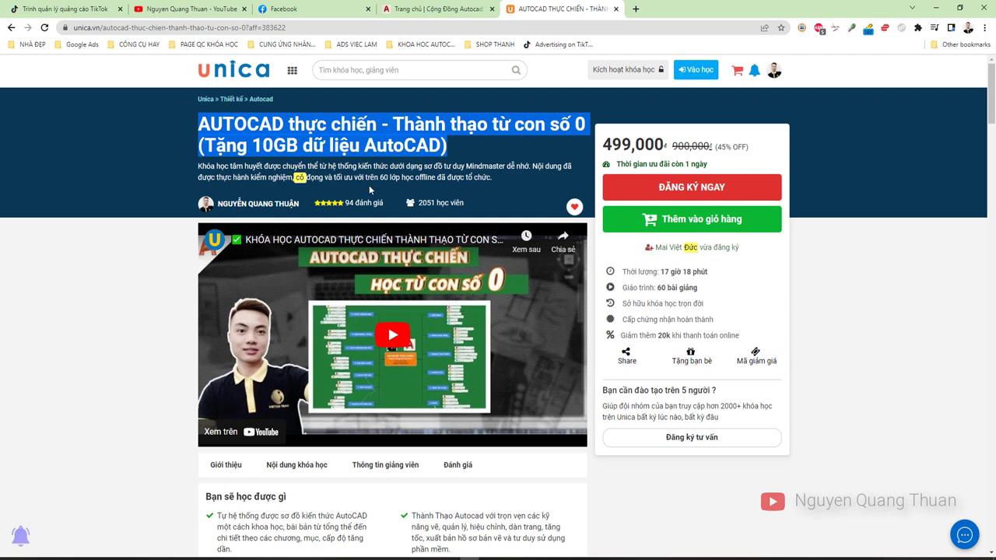
pyautogui.click(400, 147)
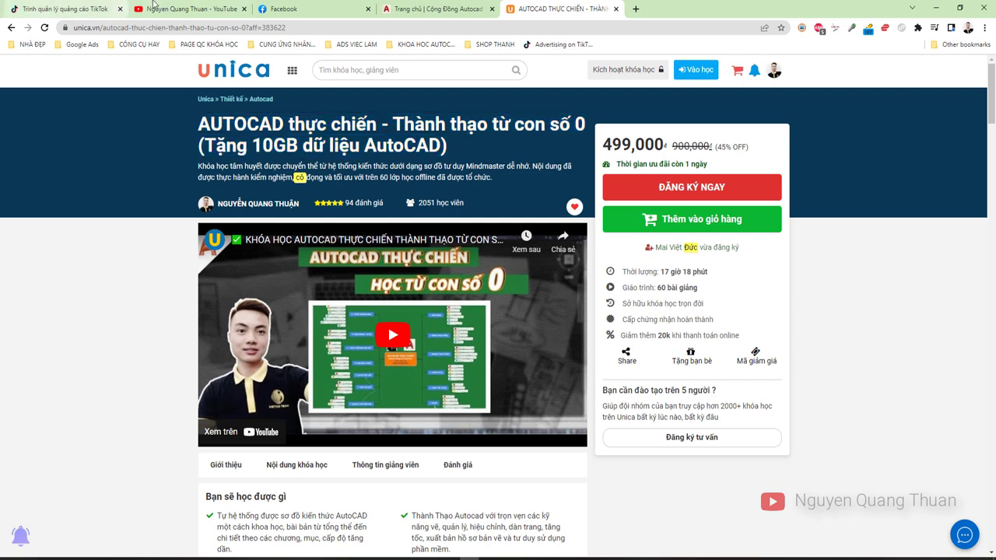
pyautogui.click(190, 8)
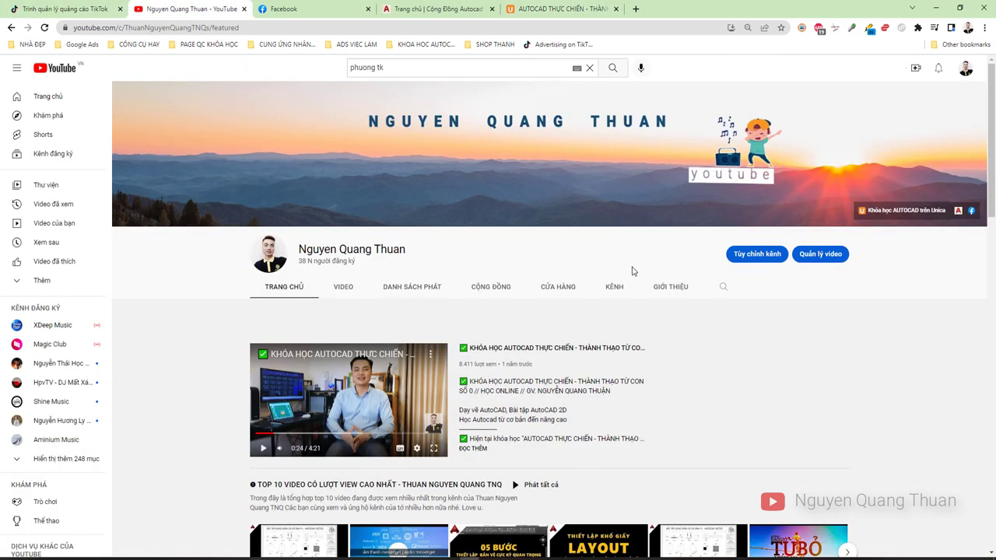